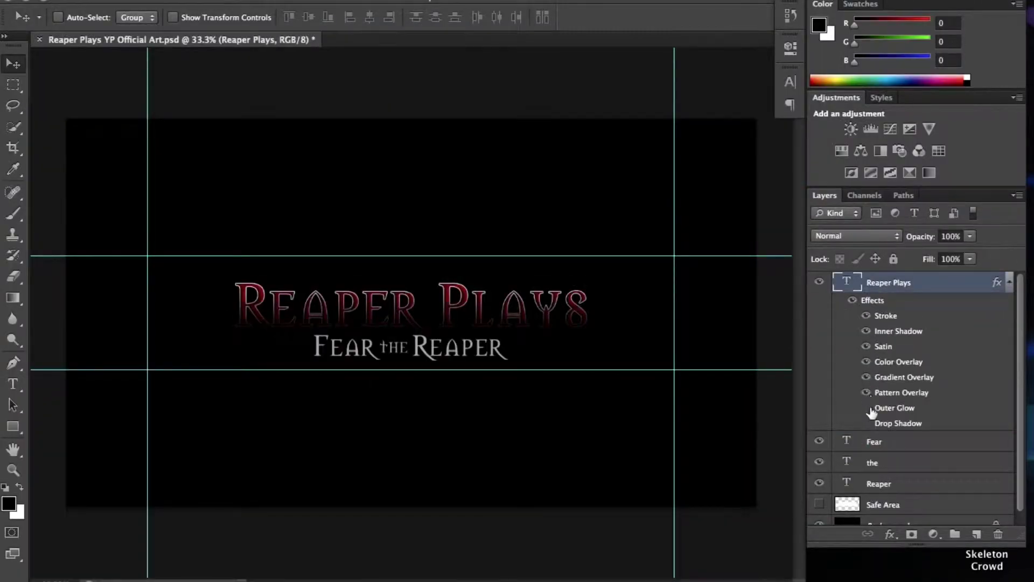
- Place the Grim Reaper image scaled down in the banner's upper right, above the title
{"action": "left_click", "coordinate": [981, 337]}
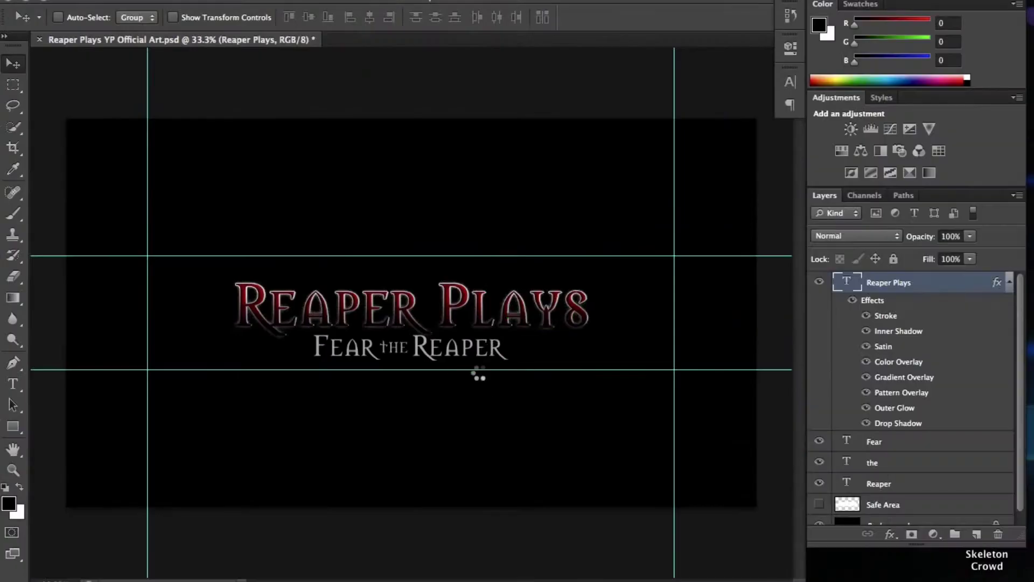
{"action": "left_click_drag", "start_coordinate": [431, 575], "coordinate": [479, 377]}
{"action": "left_click_drag", "start_coordinate": [737, 489], "coordinate": [385, 294]}
{"action": "mouse_move", "coordinate": [264, 226]}
{"action": "left_mouse_down"}
{"action": "mouse_move", "coordinate": [384, 277]}
{"action": "mouse_move", "coordinate": [635, 211]}
{"action": "left_mouse_up"}
{"action": "key", "text": "Return"}
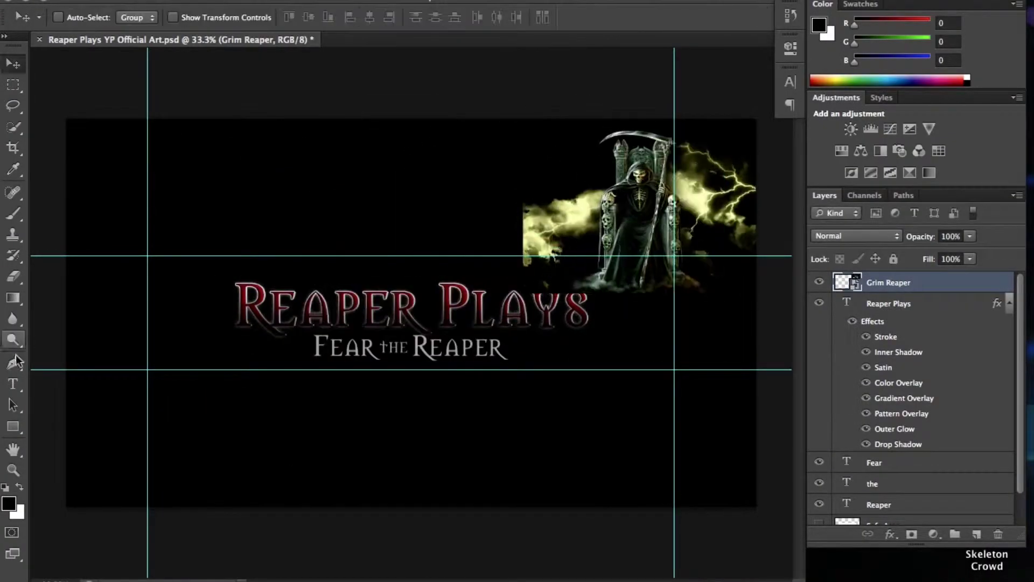
- Split the title into separate Reaper and Plays text layers
{"action": "key", "text": "t"}
{"action": "double_click", "coordinate": [517, 304]}
{"action": "key", "text": "BackSpace"}
{"action": "left_click_drag", "start_coordinate": [270, 311], "coordinate": [514, 311]}
{"action": "type", "text": "Plays"}
{"action": "key", "text": "ctrl+Return"}
{"action": "left_click", "coordinate": [889, 283]}
- Shrink the Grim Reaper and position it between the words Reaper and Plays
{"action": "key", "text": "ctrl+t"}
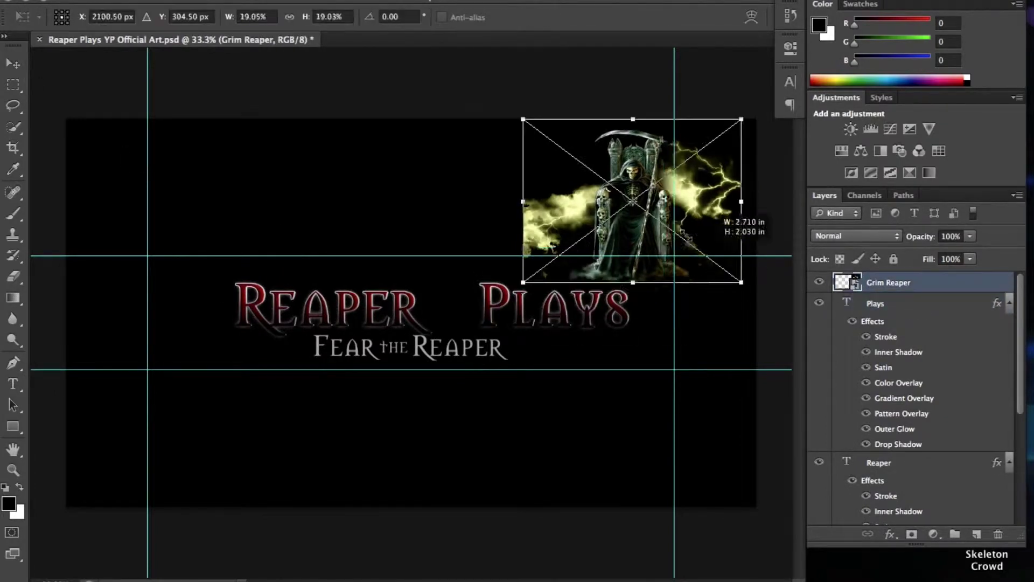
{"action": "left_click_drag", "start_coordinate": [641, 205], "coordinate": [447, 310]}
{"action": "key", "text": "ctrl+bracketleft"}
{"action": "key", "text": "ctrl+bracketleft"}
{"action": "left_click", "coordinate": [1009, 284]}
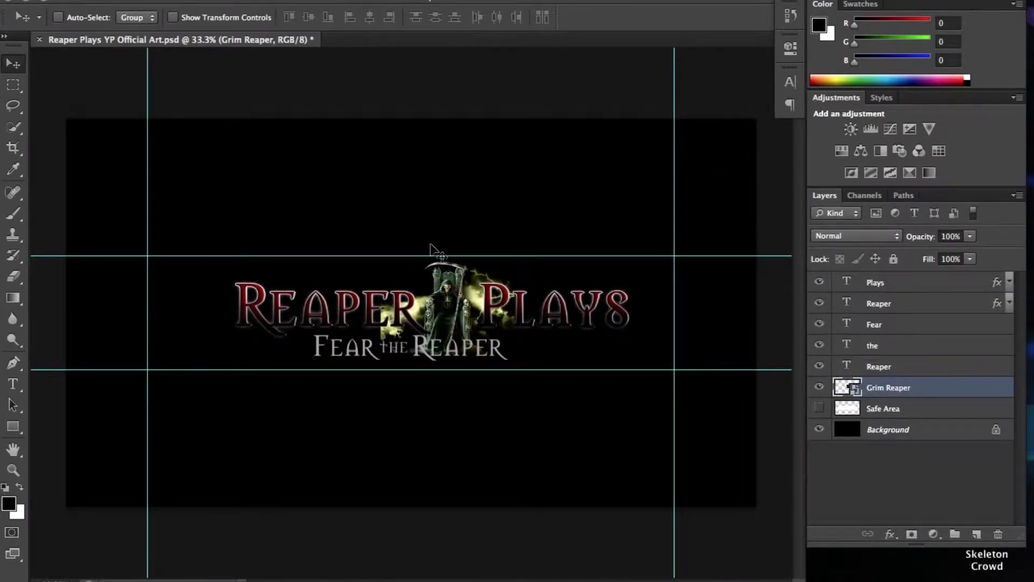
{"action": "key", "text": "ctrl+t"}
{"action": "key", "text": "Return"}
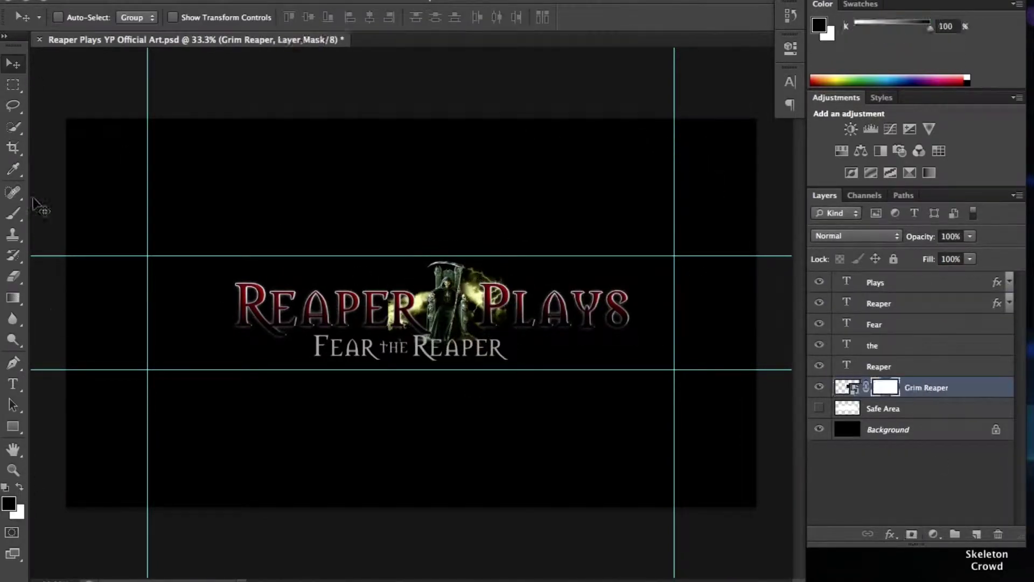
{"action": "left_click", "coordinate": [80, 17]}
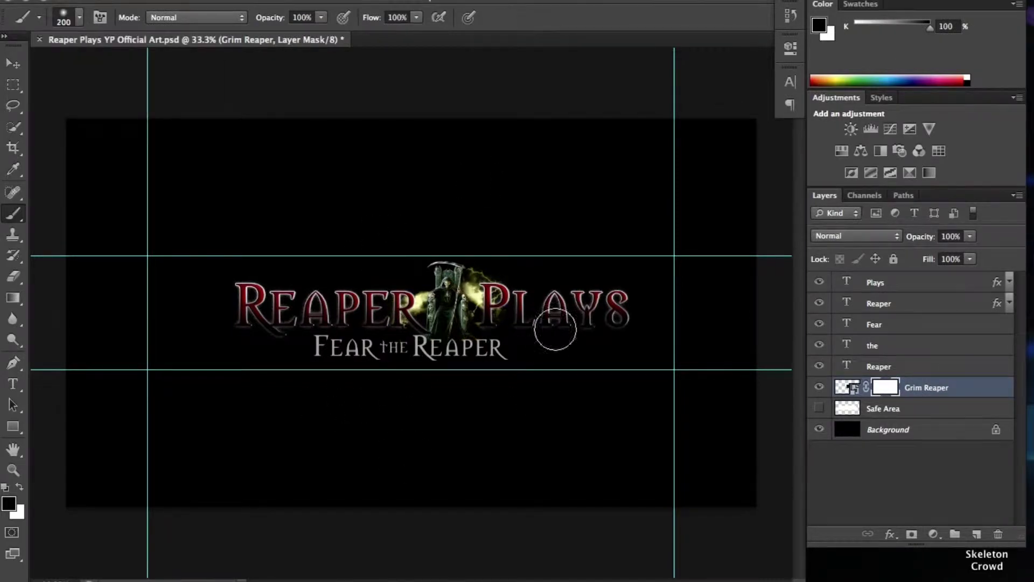
- Group the motto text layers and the title layers, naming the groups Motto and Title
{"action": "key", "text": "v"}
{"action": "left_click", "coordinate": [922, 330]}
{"action": "left_click", "coordinate": [908, 365], "text": "shift"}
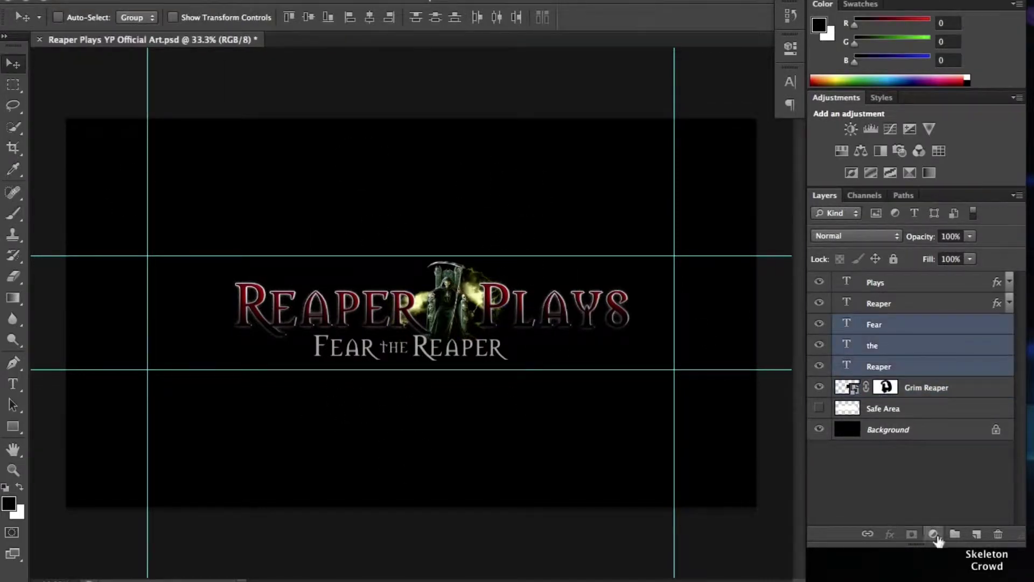
{"action": "key", "text": "g"}
{"action": "key", "text": "ctrl+g"}
{"action": "type", "text": "Motto"}
{"action": "key", "text": "v"}
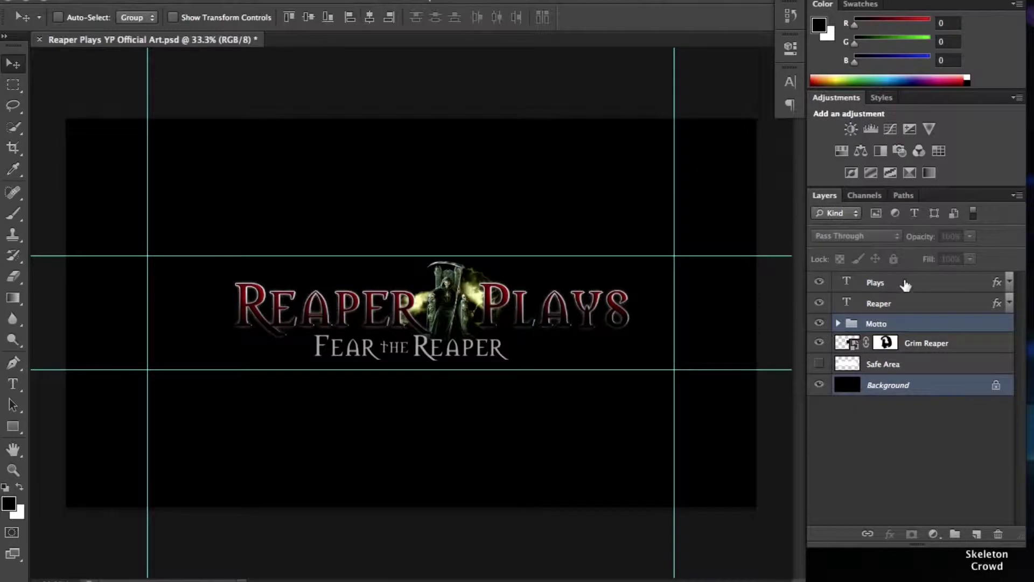
{"action": "key", "text": "ctrl+g"}
{"action": "double_click", "coordinate": [875, 281]}
- Centre the title horizontally and scale the Title and Motto groups down together
{"action": "left_click", "coordinate": [369, 17]}
{"action": "left_click", "coordinate": [911, 281]}
{"action": "key", "text": "ctrl+t"}
{"action": "key", "text": "Escape"}
{"action": "left_click", "coordinate": [912, 299]}
{"action": "key", "text": "ctrl+t"}
{"action": "left_click_drag", "start_coordinate": [611, 300], "coordinate": [588, 300]}
{"action": "key", "text": "Return"}
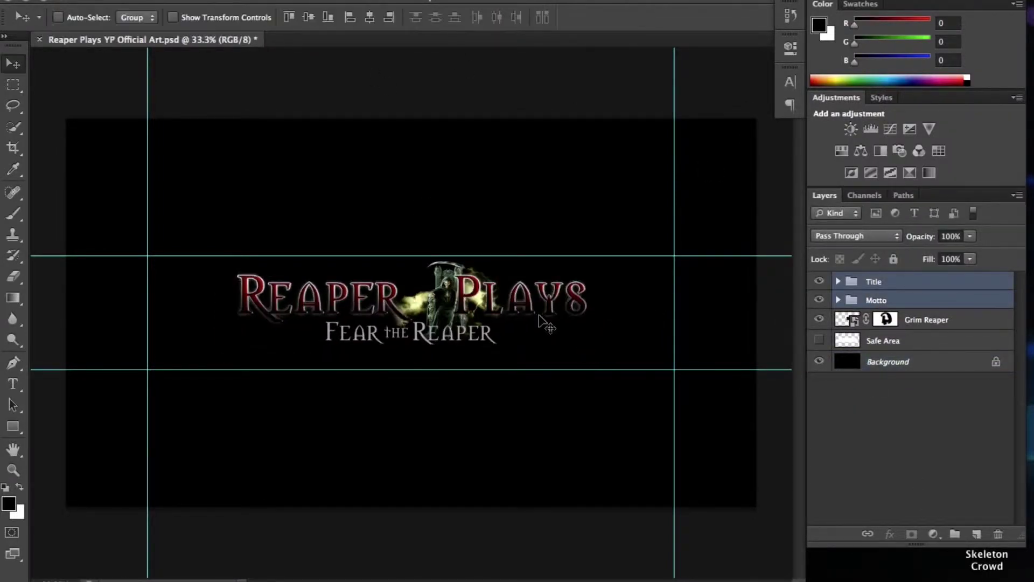
- Resize the Grim Reaper again and bring the Moscow Burning City image into the banner
{"action": "left_click", "coordinate": [926, 319]}
{"action": "key", "text": "ctrl+t"}
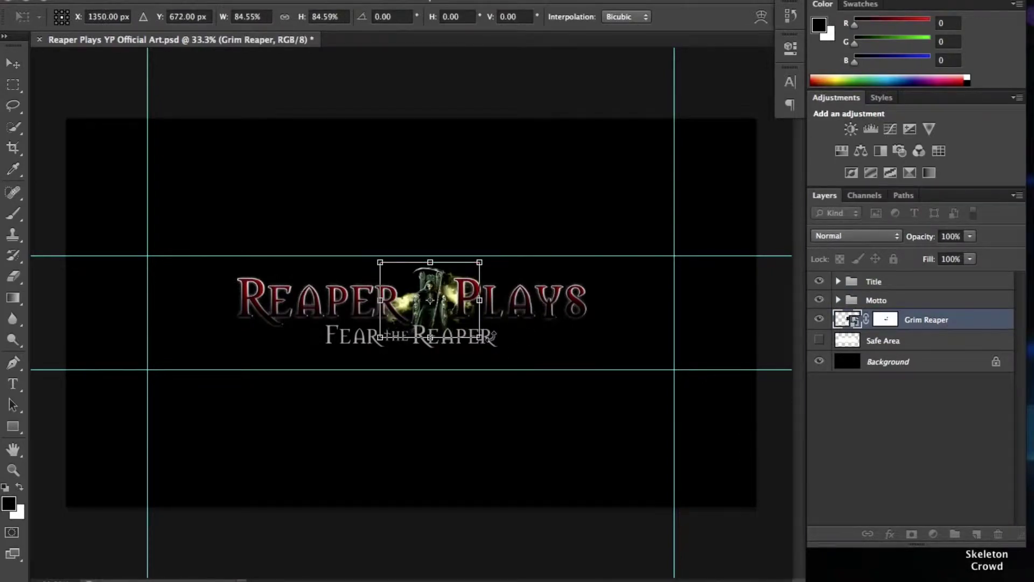
{"action": "key", "text": "Return"}
{"action": "key", "text": "Tab"}
{"action": "left_click_drag", "start_coordinate": [570, 573], "coordinate": [539, 243]}
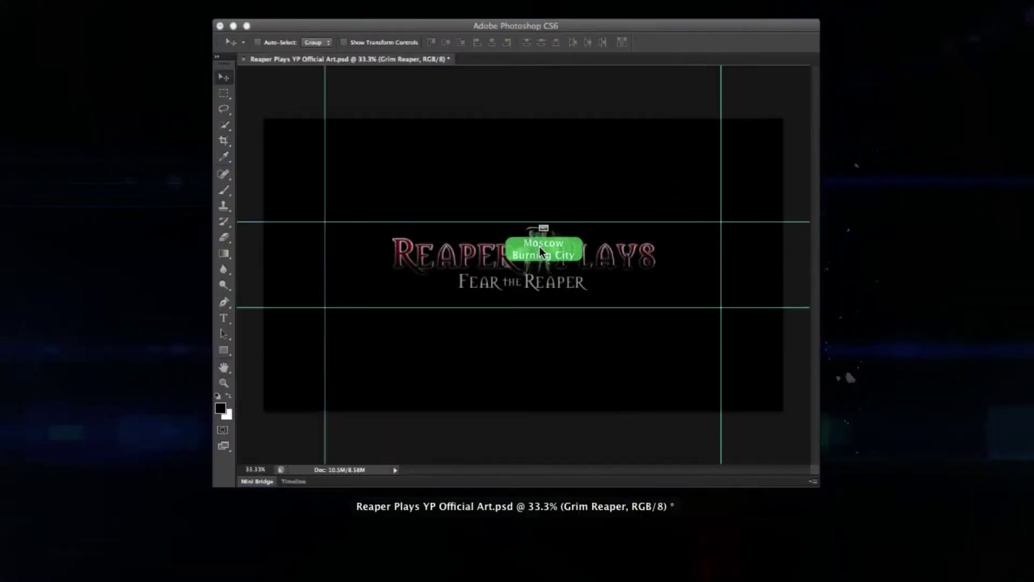
- Scale the city image below the Grim Reaper and clip it to the Safe Area band
{"action": "key", "text": "Return"}
{"action": "key", "text": "ctrl+bracketleft"}
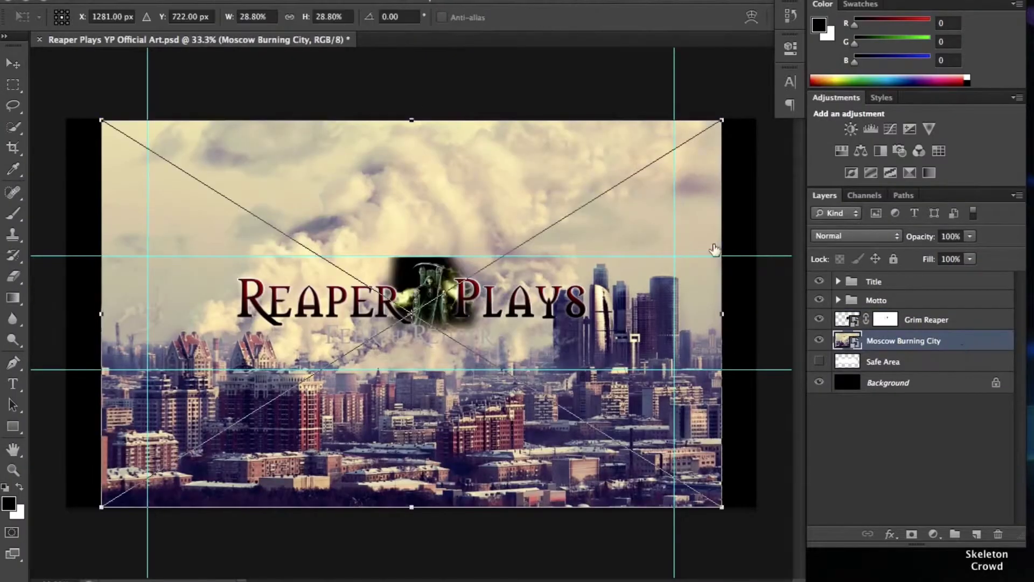
{"action": "key", "text": "ctrl+t"}
{"action": "left_click_drag", "start_coordinate": [722, 119], "coordinate": [674, 119]}
{"action": "key", "text": "Return"}
{"action": "left_click", "coordinate": [847, 362], "text": "ctrl"}
{"action": "left_click", "coordinate": [911, 533]}
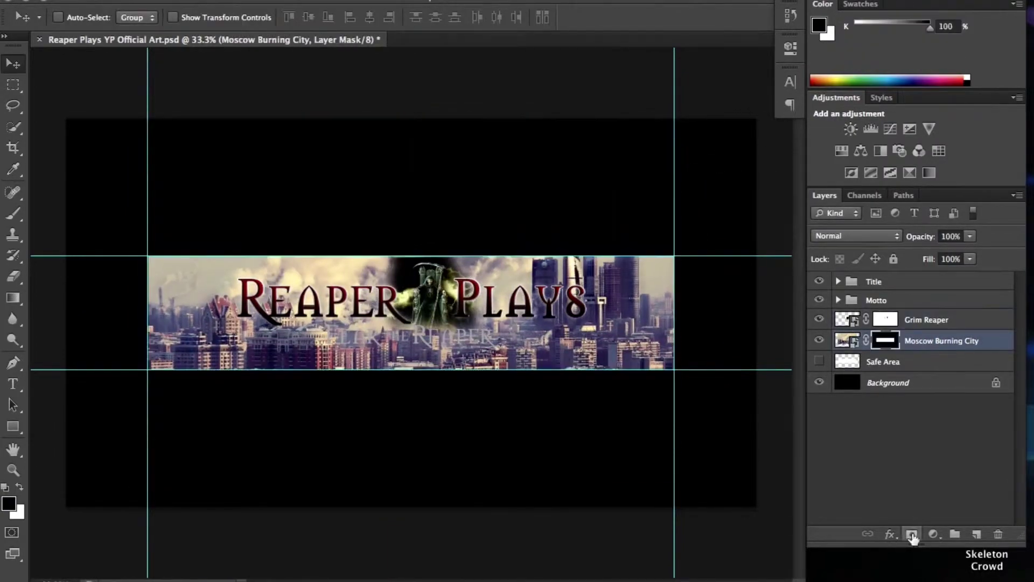
- Add a filled Layer 1 with a gradient overlay, limited to the banner band
{"action": "left_click", "coordinate": [883, 361]}
{"action": "left_click", "coordinate": [976, 534]}
{"action": "double_click", "coordinate": [926, 362]}
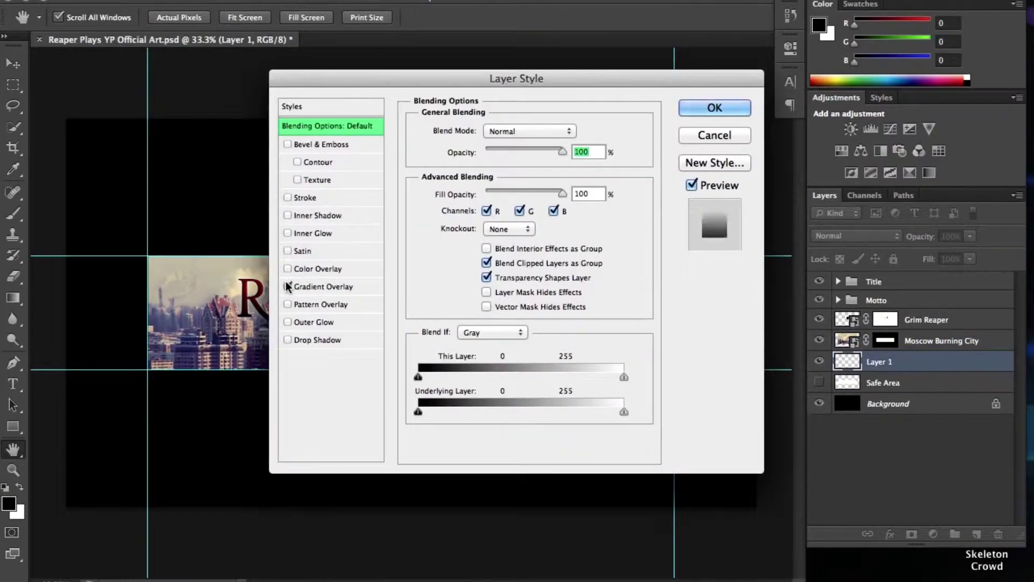
{"action": "left_click", "coordinate": [272, 291]}
{"action": "key", "text": "Return"}
{"action": "key", "text": "ctrl+BackSpace"}
{"action": "key", "text": "Delete"}
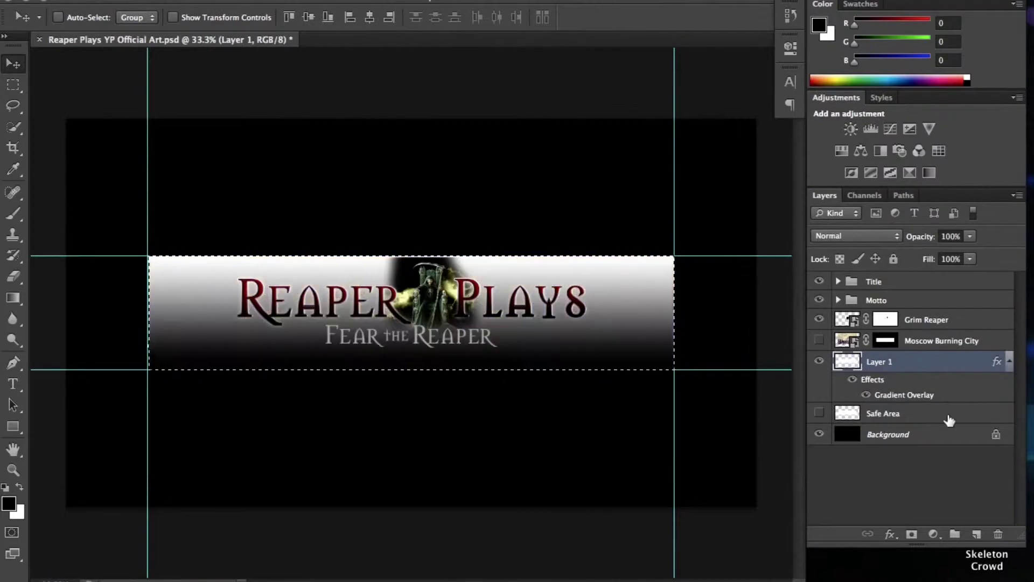
- Compare Multiply, Overlay and Soft Light on the city image, settling on Multiply
{"action": "left_click", "coordinate": [840, 342]}
{"action": "left_click", "coordinate": [857, 235]}
{"action": "left_click", "coordinate": [843, 277]}
{"action": "left_click", "coordinate": [856, 236]}
{"action": "left_click", "coordinate": [832, 350]}
{"action": "left_click", "coordinate": [856, 236]}
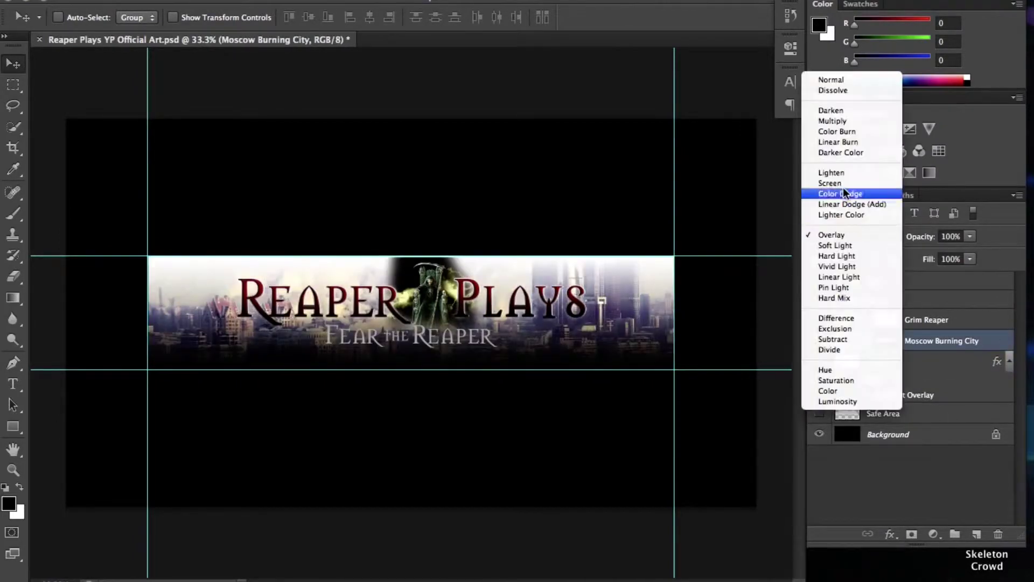
{"action": "left_click", "coordinate": [835, 245]}
{"action": "left_click", "coordinate": [834, 236]}
{"action": "left_click", "coordinate": [832, 110]}
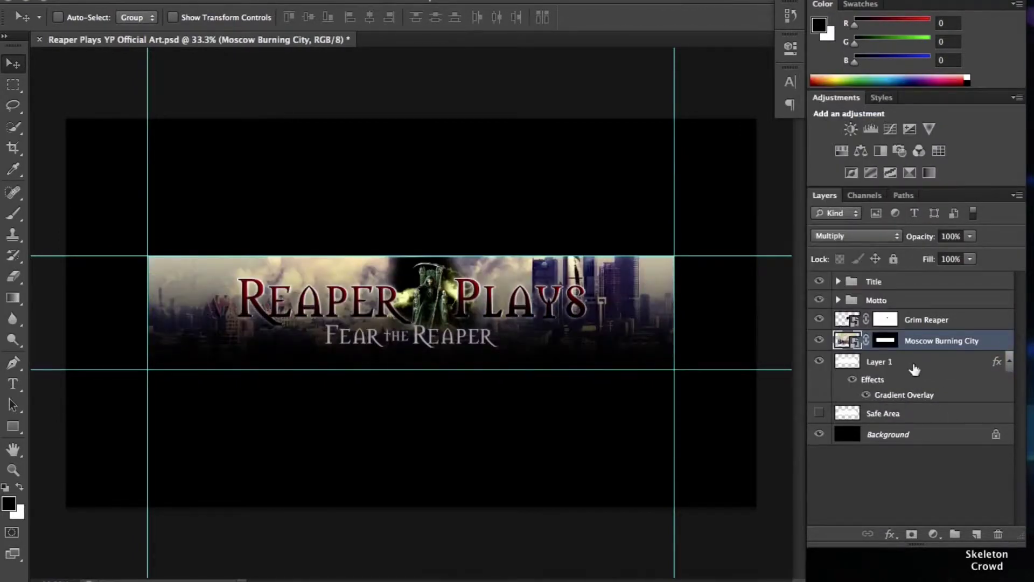
- Change the gradient stop colour of Layer 1's gradient overlay
{"action": "double_click", "coordinate": [912, 367]}
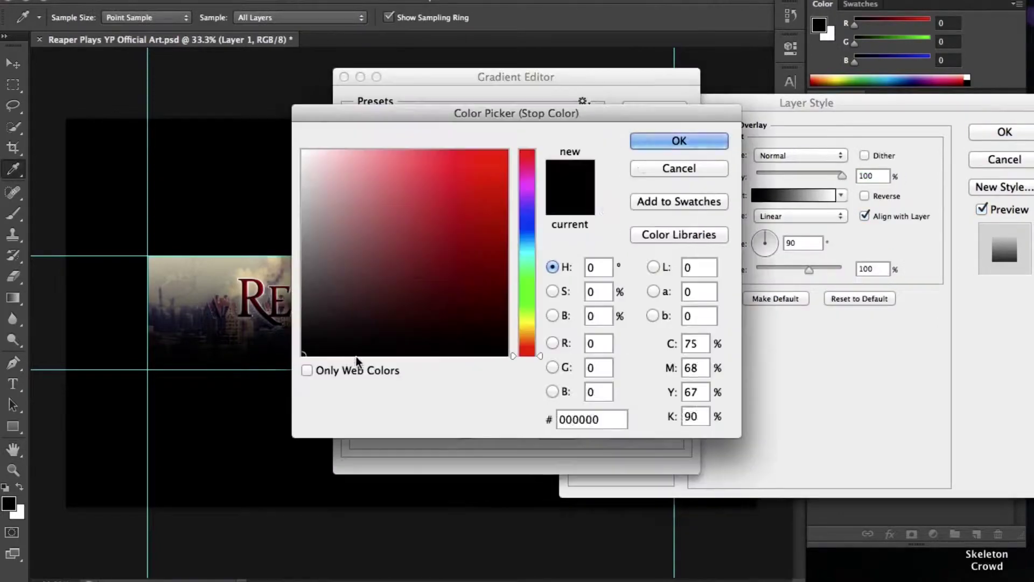
{"action": "left_click", "coordinate": [678, 141]}
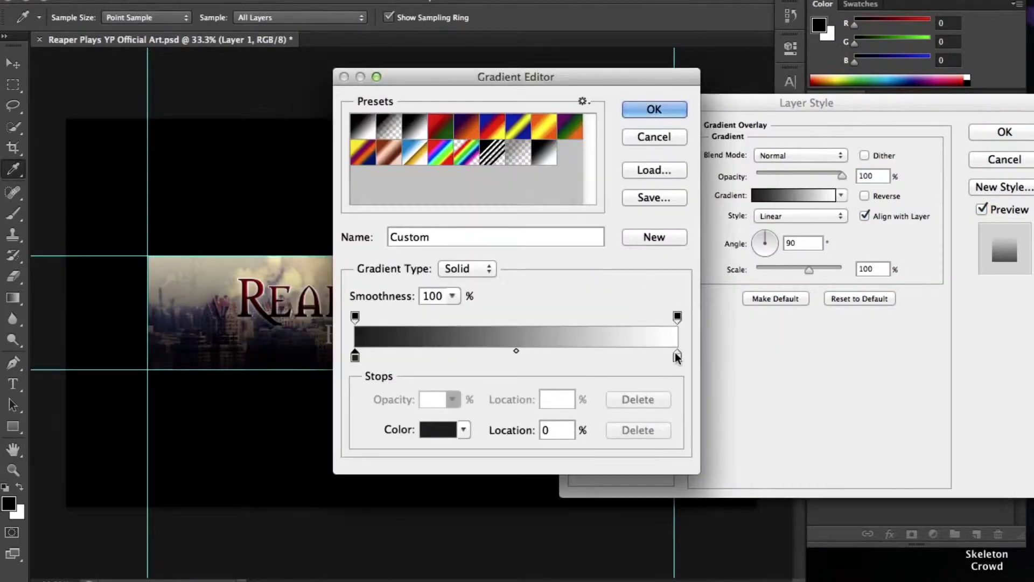
{"action": "double_click", "coordinate": [674, 352]}
{"action": "left_click", "coordinate": [522, 302]}
{"action": "left_click", "coordinate": [859, 122]}
{"action": "left_click", "coordinate": [666, 108]}
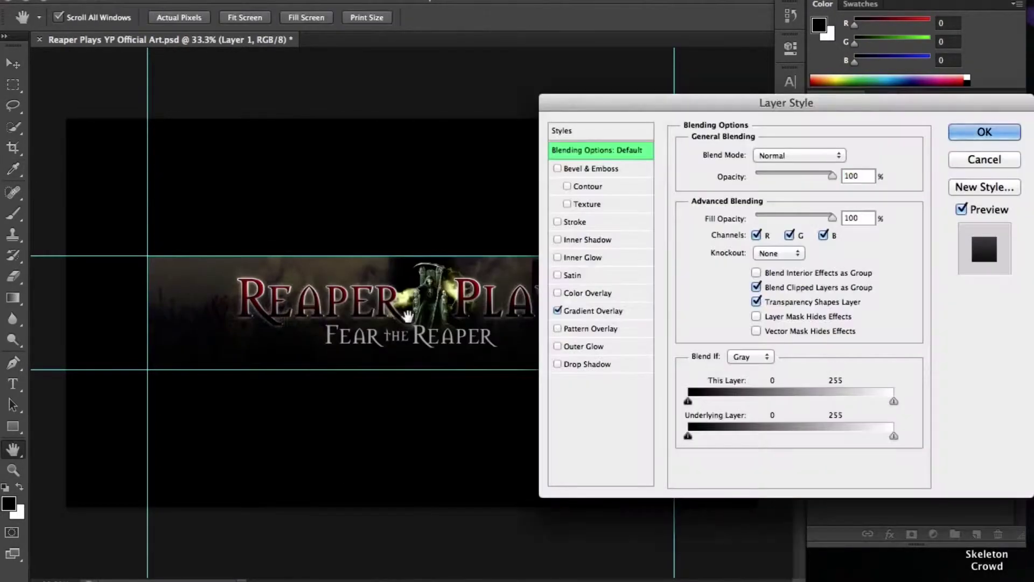
{"action": "left_click", "coordinate": [980, 132]}
- Paint the Grim Reaper's mask to hide the clouds around him
{"action": "left_click", "coordinate": [882, 319]}
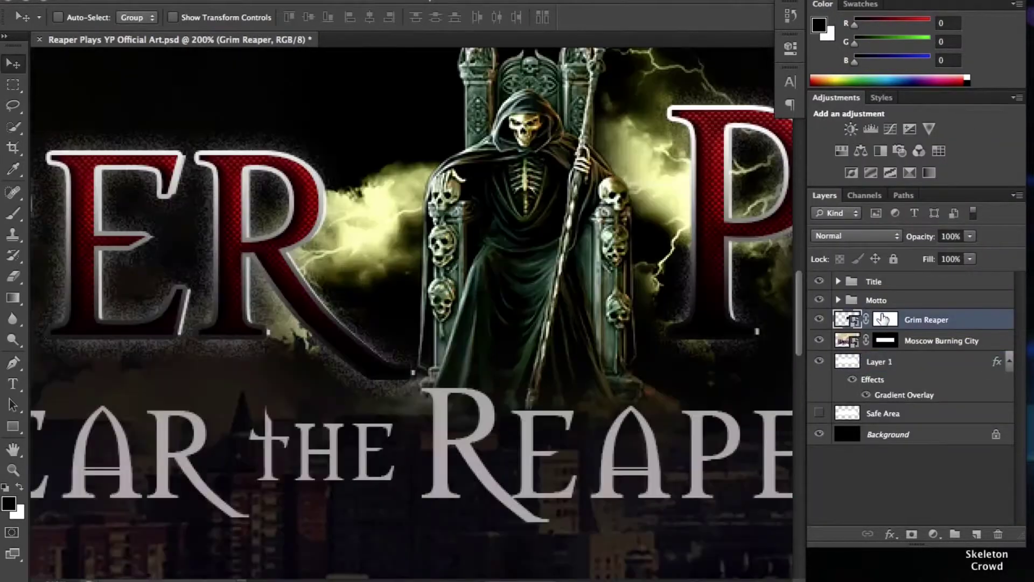
{"action": "left_click_drag", "start_coordinate": [409, 253], "coordinate": [300, 68]}
{"action": "key", "text": "bracketleft"}
{"action": "key", "text": "bracketleft"}
{"action": "key", "text": "bracketleft"}
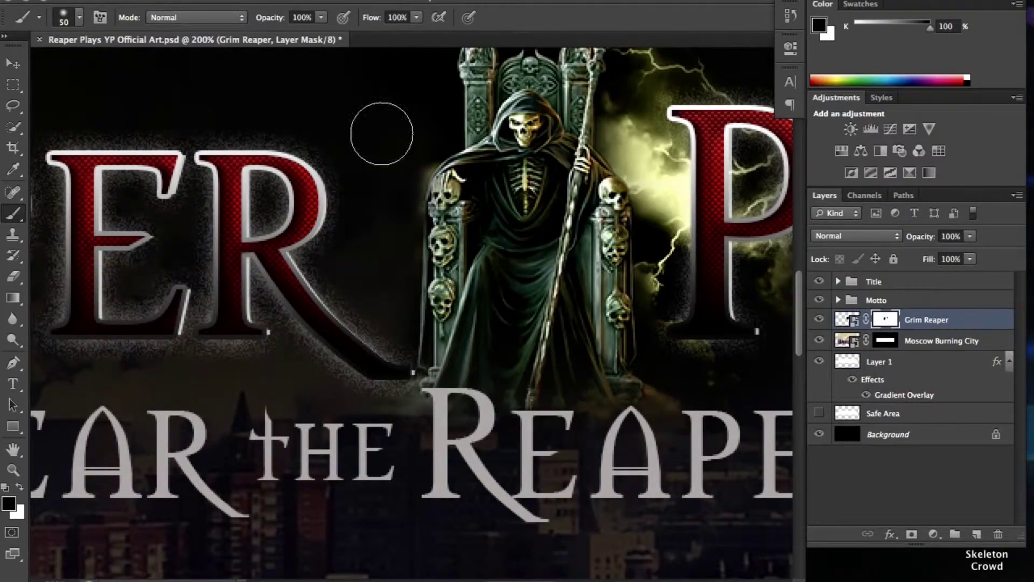
{"action": "scroll", "coordinate": [381, 133], "scroll_direction": "right", "scroll_amount": 10}
{"action": "key", "text": "ctrl+minus"}
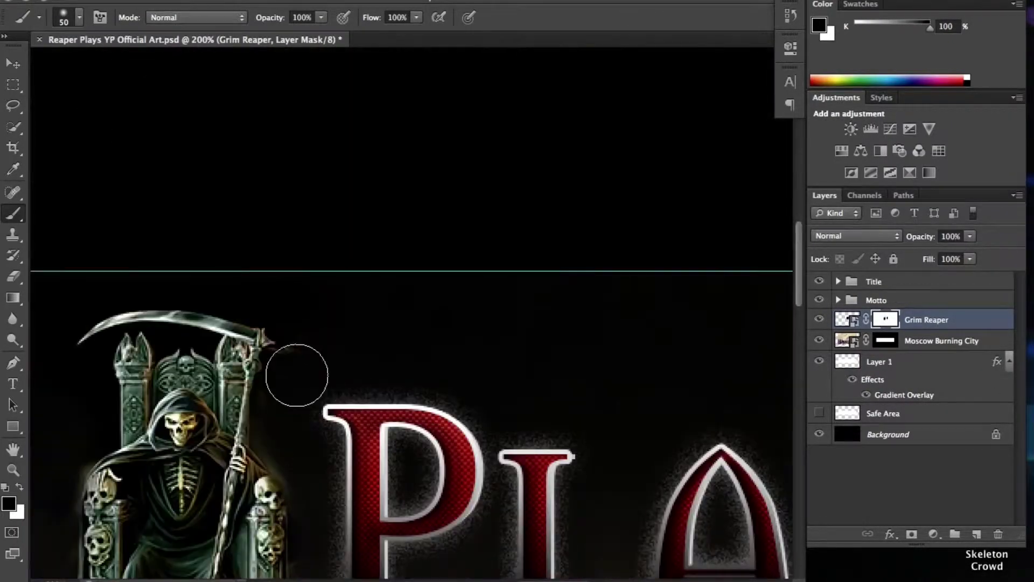
{"action": "key", "text": "ctrl+minus"}
{"action": "key", "text": "v"}
{"action": "key", "text": "shift+Tab"}
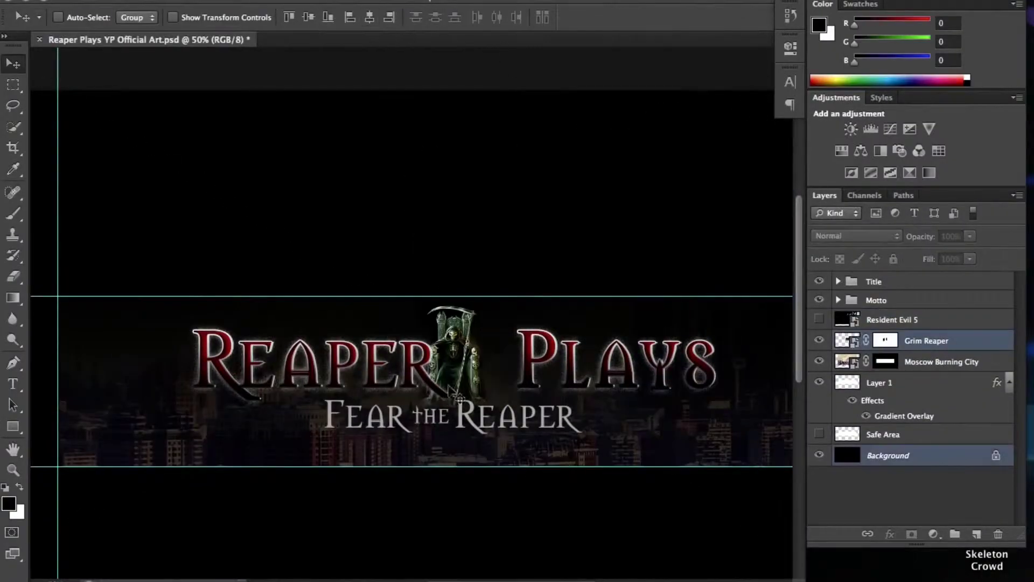
- Bring in the Resident Evil 5 zombie hands image and try Multiply blending
{"action": "left_click_drag", "start_coordinate": [491, 362], "coordinate": [477, 362]}
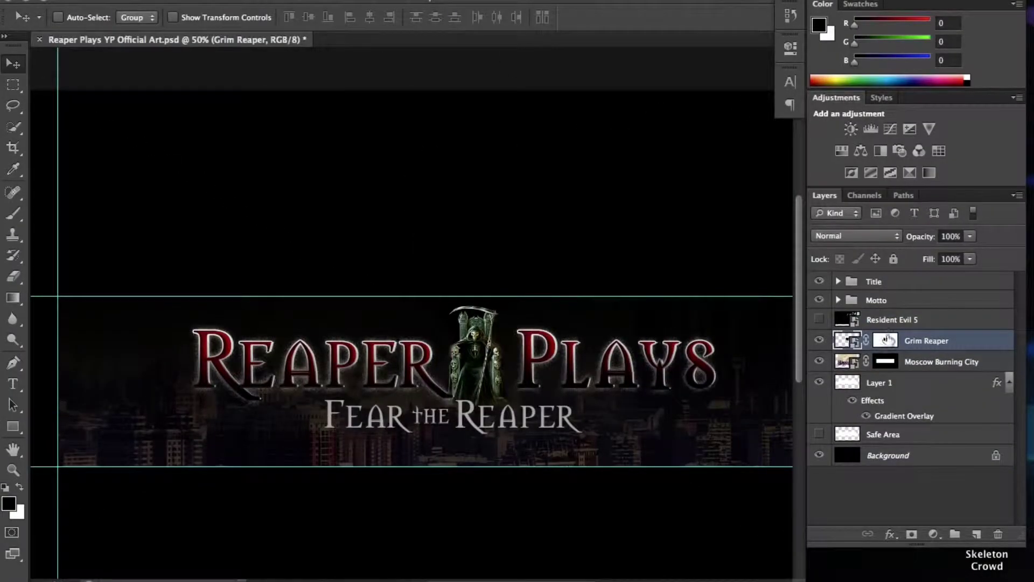
{"action": "left_click", "coordinate": [819, 320]}
{"action": "left_click", "coordinate": [856, 236]}
{"action": "left_click", "coordinate": [838, 273]}
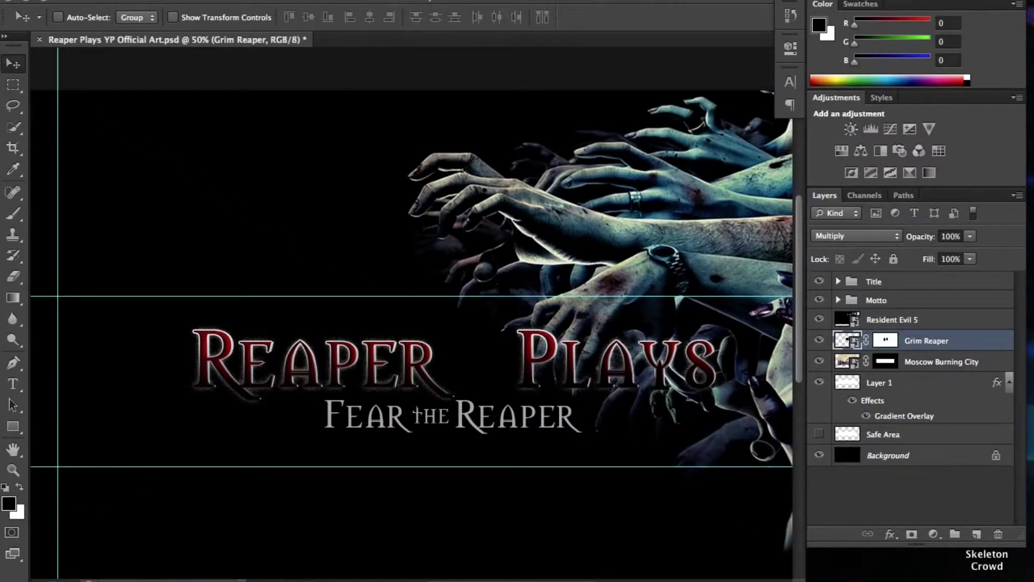
{"action": "key", "text": "ctrl+alt+z"}
{"action": "key", "text": "ctrl+shift+z"}
{"action": "key", "text": "ctrl+shift+z"}
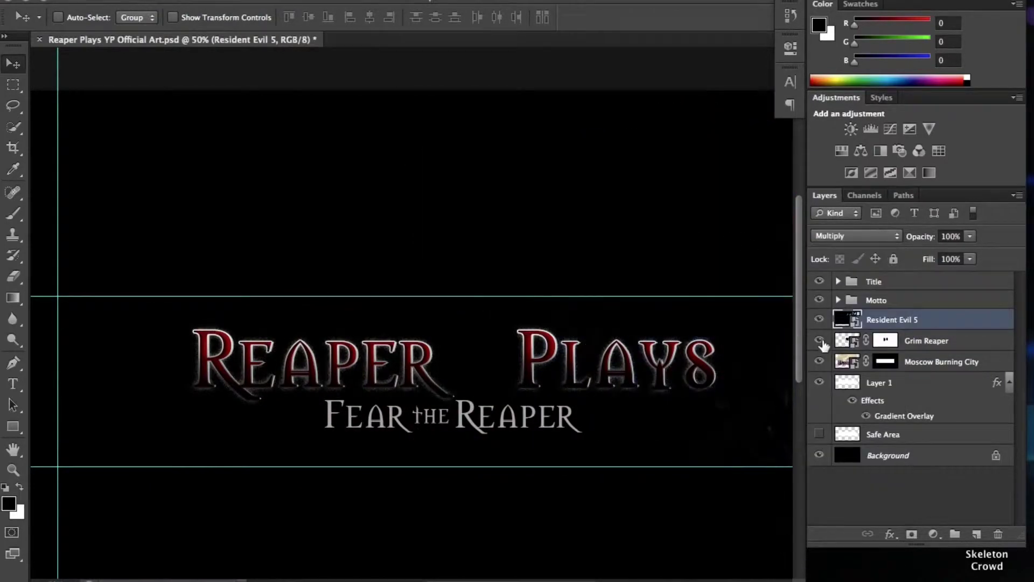
- Set the zombie hands layer to Difference blending
{"action": "left_click", "coordinate": [822, 340]}
{"action": "left_click", "coordinate": [273, 232], "text": "ctrl"}
{"action": "key", "text": "ctrl+t"}
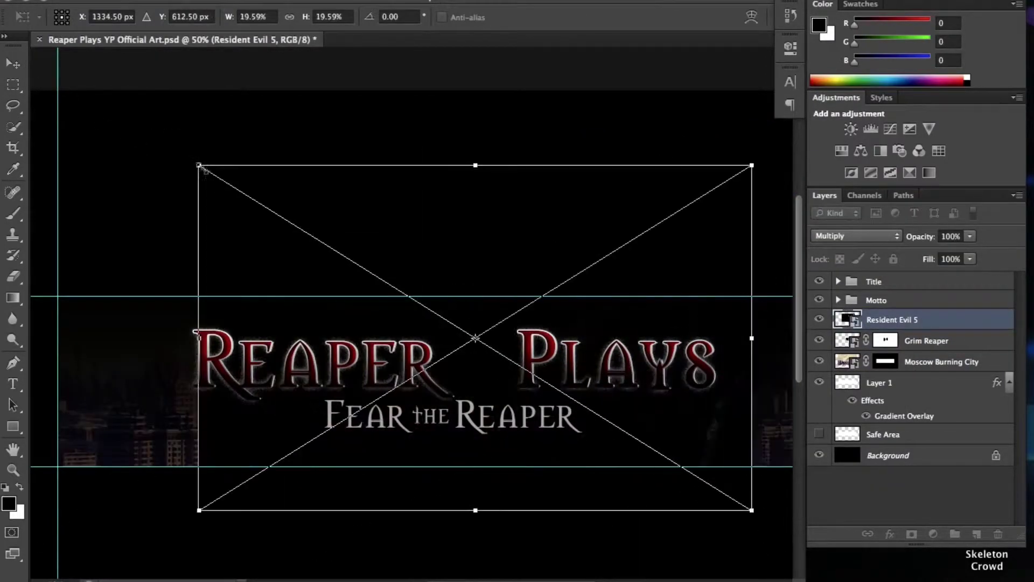
{"action": "key", "text": "Return"}
{"action": "left_click", "coordinate": [857, 235]}
{"action": "left_click", "coordinate": [840, 335]}
{"action": "left_click", "coordinate": [857, 236]}
{"action": "left_click", "coordinate": [843, 311]}
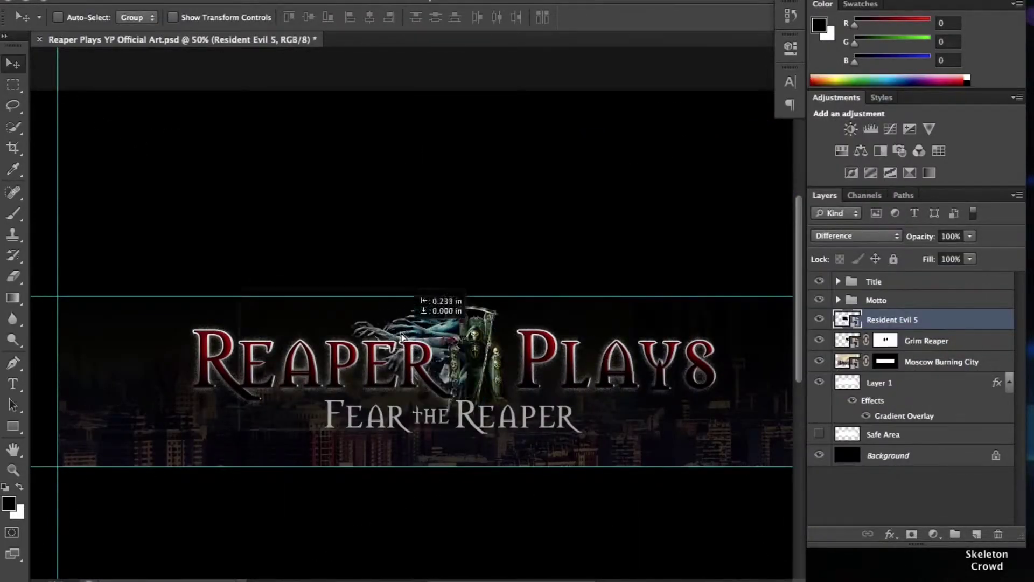
- Shrink the hands behind the reaper and move the Grim Reaper layer above them
{"action": "scroll", "coordinate": [413, 322], "scroll_direction": "up", "scroll_amount": 2}
{"action": "key", "text": "ctrl+t"}
{"action": "left_click_drag", "start_coordinate": [34, 302], "coordinate": [242, 302]}
{"action": "key", "text": "Return"}
{"action": "left_click_drag", "start_coordinate": [945, 344], "coordinate": [945, 311]}
- Duplicate the zombie hands and flip the copy horizontally onto the reaper's right side
{"action": "key", "text": "w"}
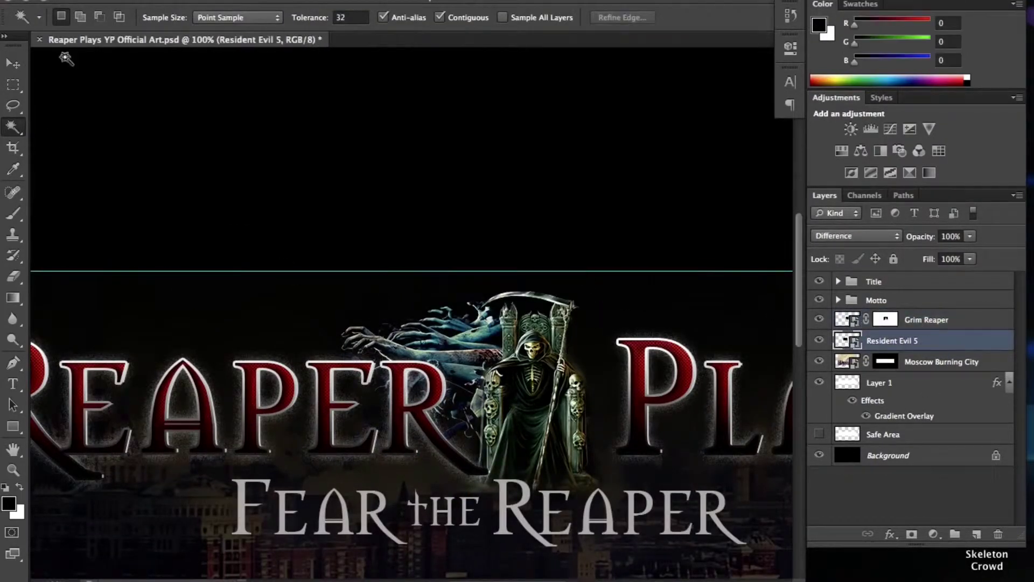
{"action": "right_click", "coordinate": [889, 341]}
{"action": "left_click", "coordinate": [862, 131]}
{"action": "key", "text": "Return"}
{"action": "key", "text": "ctrl+t"}
{"action": "left_click_drag", "start_coordinate": [344, 377], "coordinate": [680, 401]}
{"action": "key", "text": "Return"}
{"action": "scroll", "coordinate": [680, 401], "scroll_direction": "down", "scroll_amount": 1}
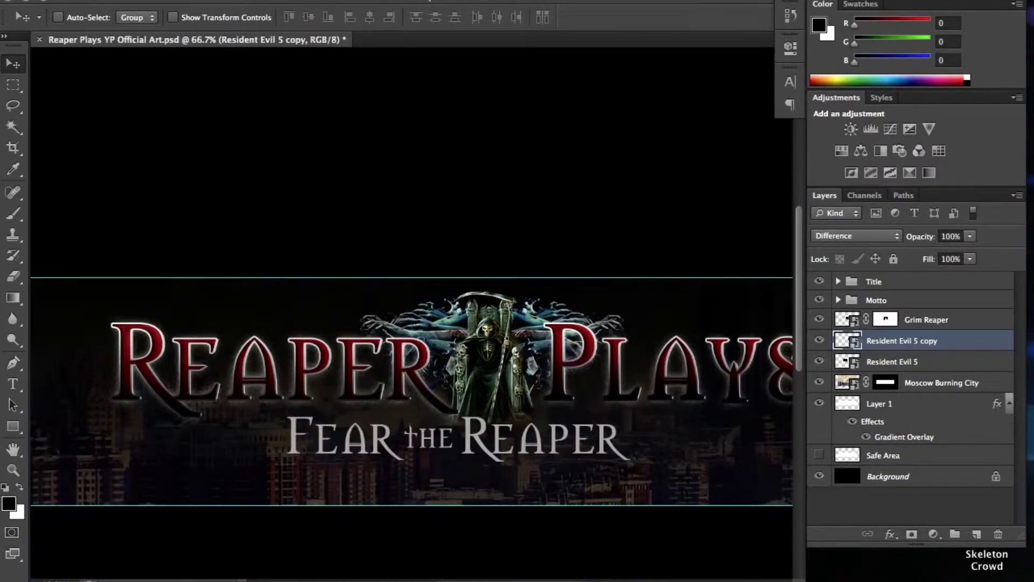
{"action": "left_click", "coordinate": [18, 218]}
{"action": "left_click", "coordinate": [79, 17]}
- Create Layer 2 and paint red drips with a blood drip brush
{"action": "double_click", "coordinate": [180, 184]}
{"action": "left_click", "coordinate": [873, 281]}
{"action": "left_click", "coordinate": [976, 534]}
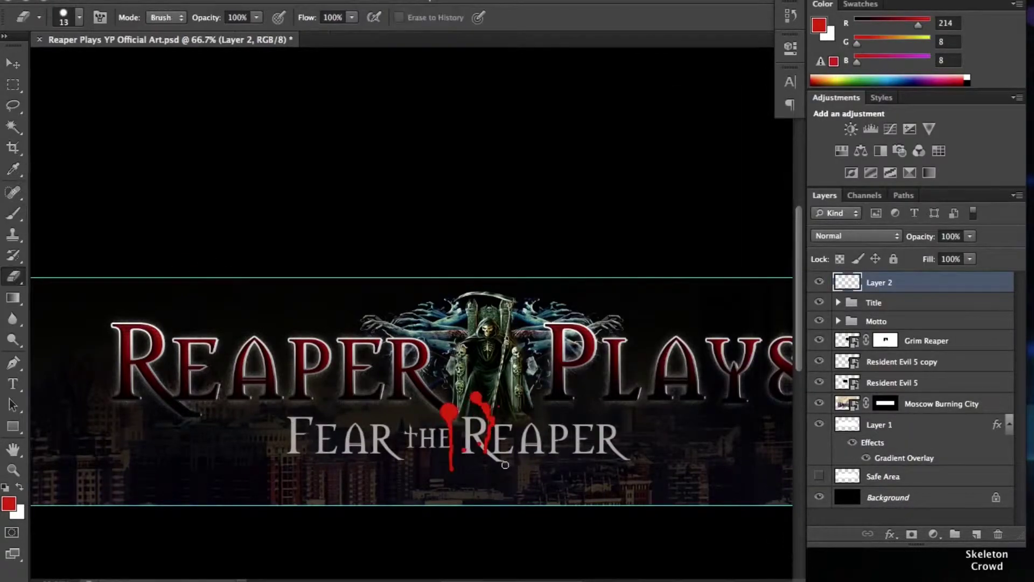
{"action": "double_click", "coordinate": [874, 302]}
- Clean up drips over the REAPER letters and move the Motto group above Layer 2
{"action": "left_click", "coordinate": [985, 155]}
{"action": "left_click", "coordinate": [838, 302]}
{"action": "left_click", "coordinate": [859, 343], "text": "ctrl"}
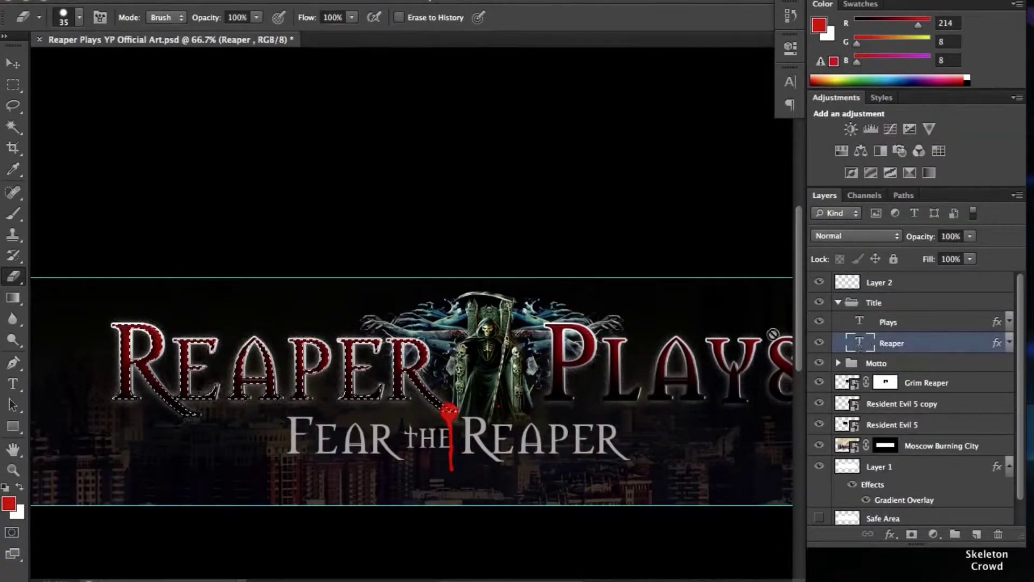
{"action": "left_click", "coordinate": [878, 282]}
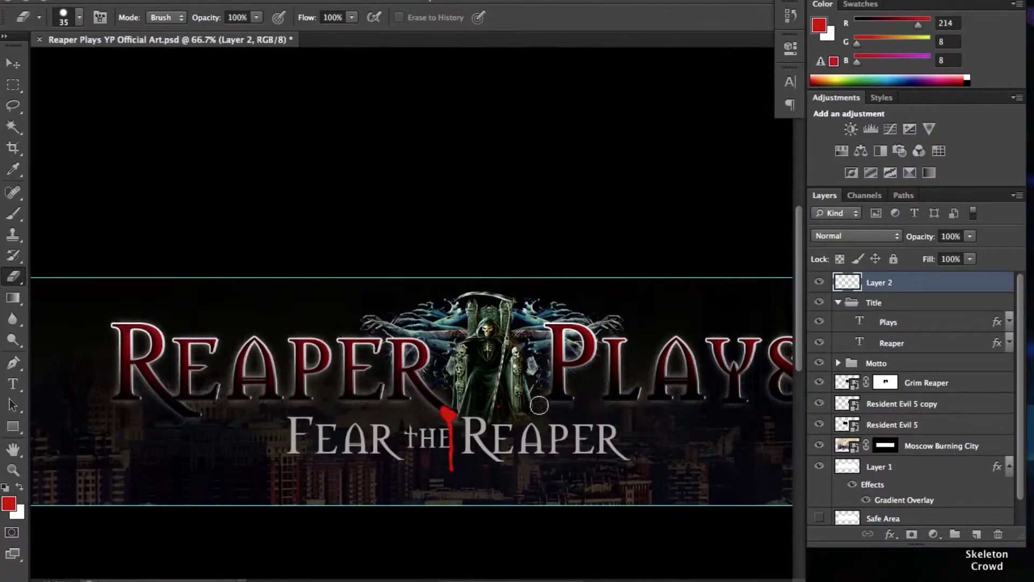
{"action": "left_click", "coordinate": [838, 302]}
{"action": "left_click_drag", "start_coordinate": [876, 322], "coordinate": [875, 277]}
{"action": "key", "text": "ctrl+minus"}
{"action": "left_click", "coordinate": [886, 299]}
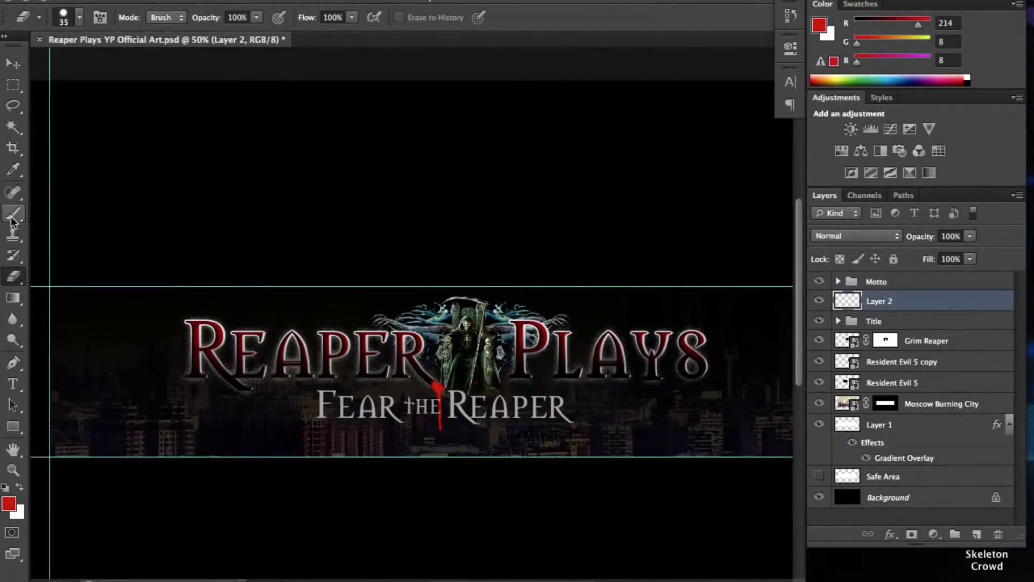
- Paint more drips with a larger blood drip brush and select the PLAYS letters
{"action": "left_click", "coordinate": [11, 215]}
{"action": "left_click", "coordinate": [79, 17]}
{"action": "double_click", "coordinate": [159, 162]}
{"action": "key", "text": "bracketleft"}
{"action": "key", "text": "bracketleft"}
{"action": "key", "text": "bracketleft"}
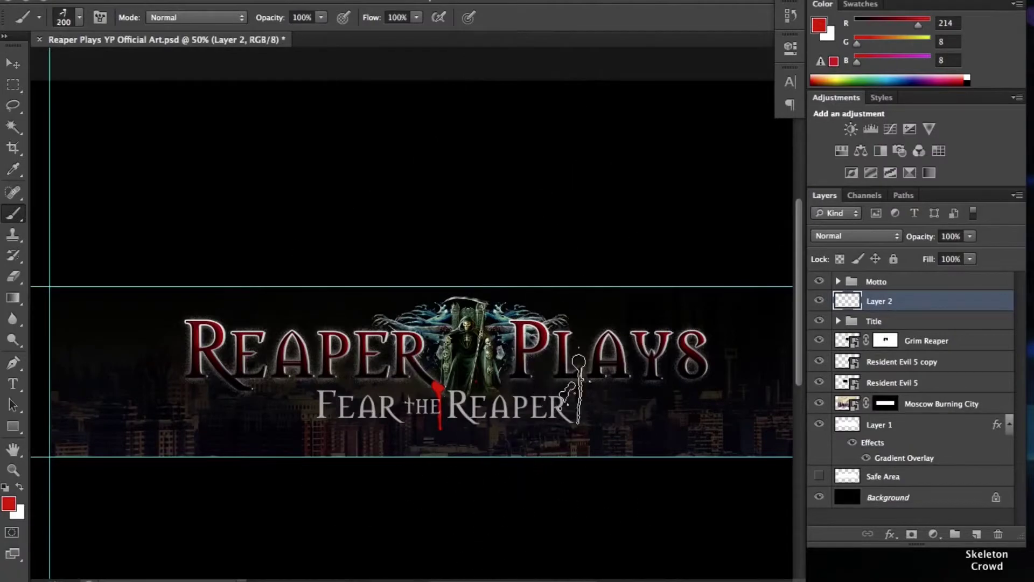
{"action": "left_click", "coordinate": [838, 320]}
{"action": "left_click", "coordinate": [888, 341]}
{"action": "left_click", "coordinate": [883, 300]}
- Erase drips over the PLAYS letters and stretch the drips longer
{"action": "key", "text": "e"}
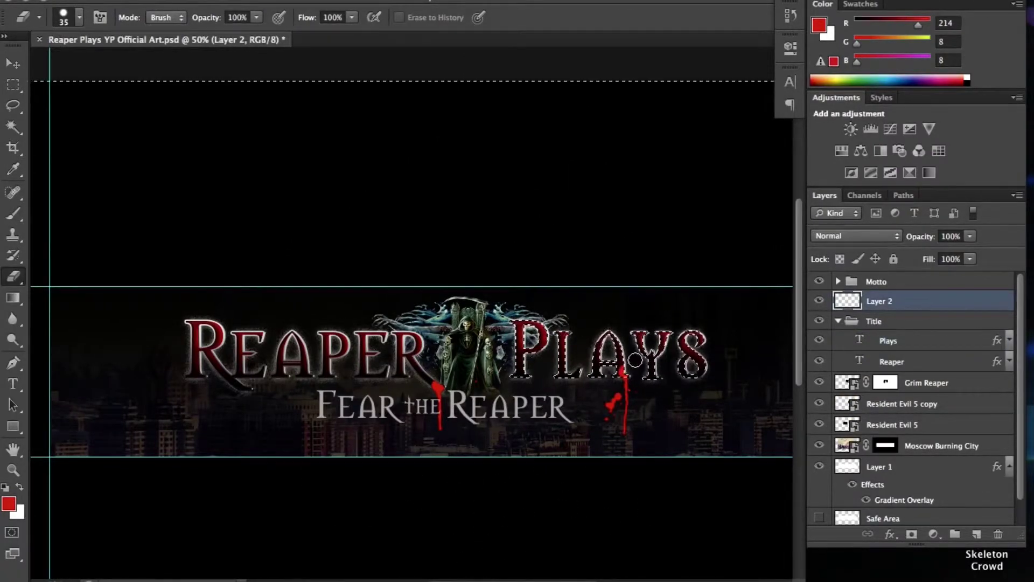
{"action": "key", "text": "ctrl+d"}
{"action": "key", "text": "v"}
{"action": "key", "text": "ctrl+t"}
{"action": "key", "text": "Return"}
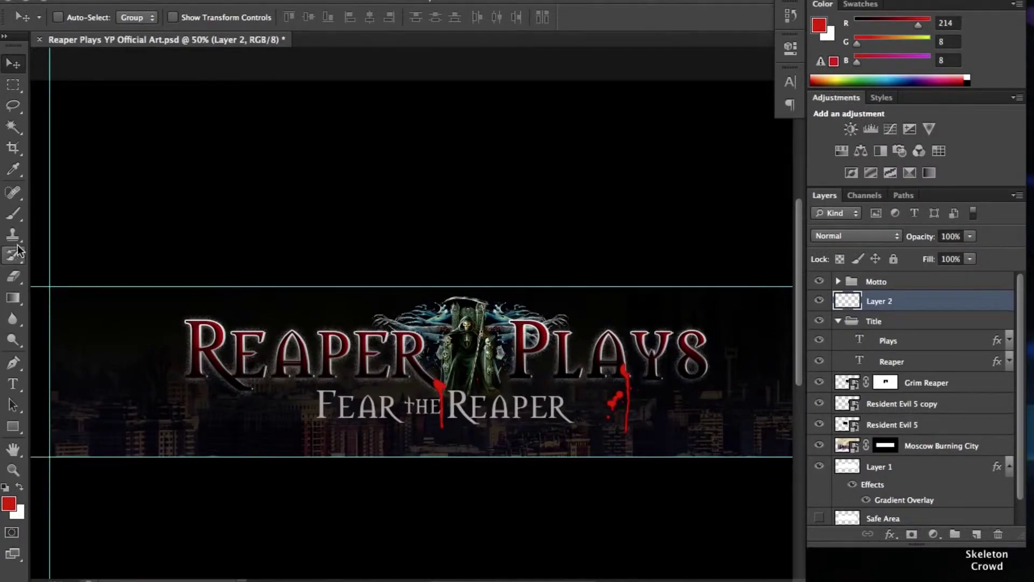
- Pick the 2496 px drip brush tip and shrink it to paint a drip under the first R
{"action": "key", "text": "b"}
{"action": "left_click", "coordinate": [79, 17]}
{"action": "scroll", "coordinate": [178, 162], "scroll_direction": "down", "scroll_amount": 5}
{"action": "left_click", "coordinate": [57, 205]}
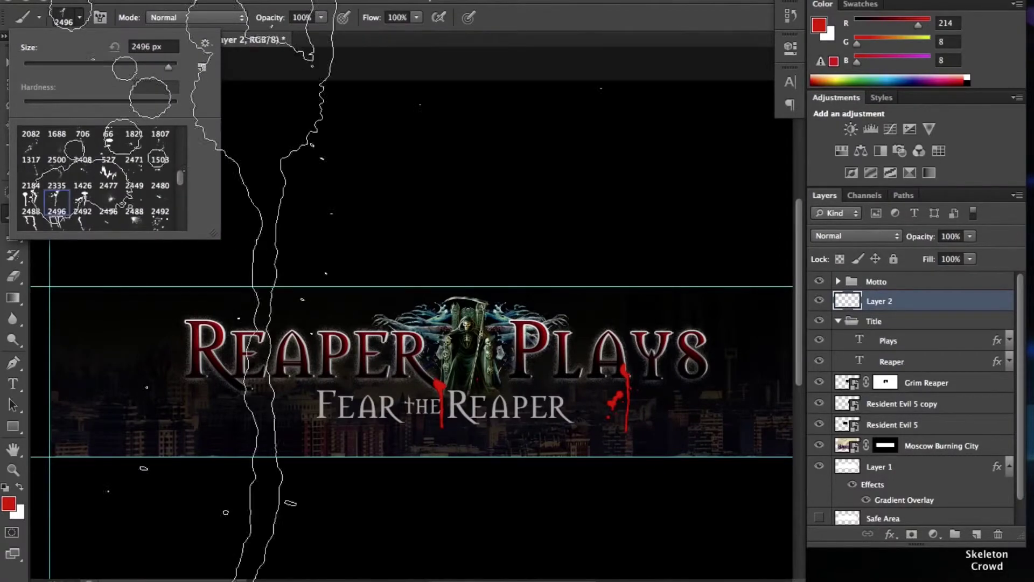
{"action": "key", "text": "Return"}
{"action": "key", "text": "bracketleft"}
{"action": "key", "text": "bracketleft"}
{"action": "key", "text": "bracketleft"}
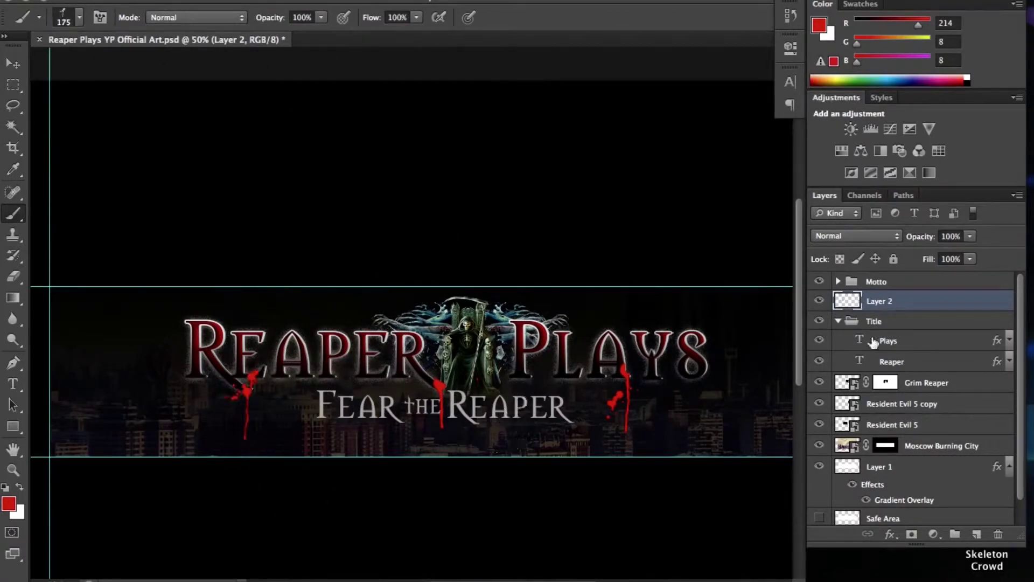
- Clean up the drips layer with the Eraser, deselect, and bring up the Open file window
{"action": "key", "text": "ctrl+plus"}
{"action": "key", "text": "ctrl+plus"}
{"action": "left_click", "coordinate": [839, 353], "text": "ctrl"}
{"action": "key", "text": "e"}
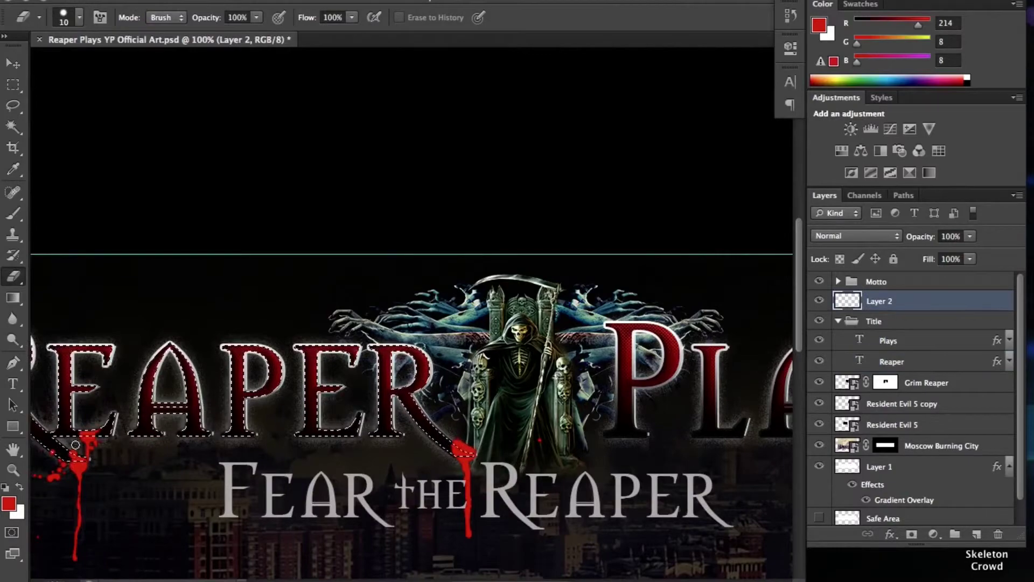
{"action": "key", "text": "ctrl+minus"}
{"action": "key", "text": "ctrl+minus"}
{"action": "key", "text": "ctrl+minus"}
{"action": "key", "text": "ctrl+d"}
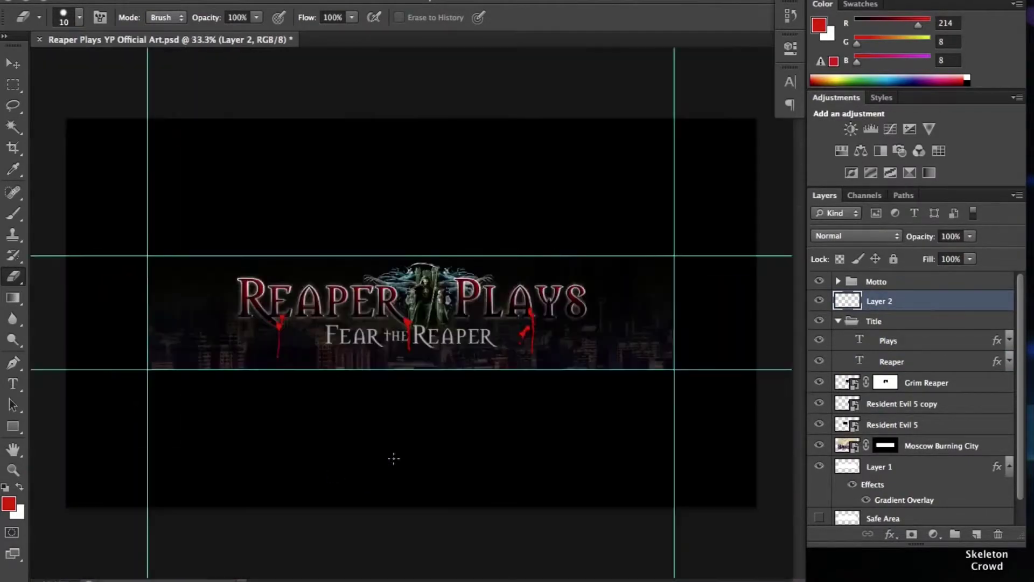
{"action": "key", "text": "ctrl+plus"}
{"action": "left_click", "coordinate": [210, 63]}
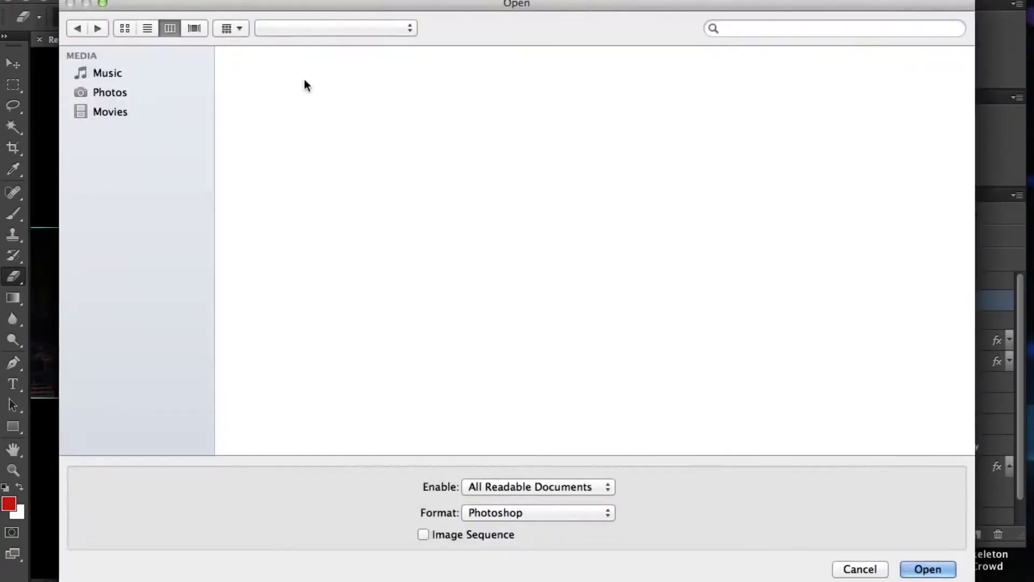
- Open wind smoke 2.png from the external drive's Stock/Images/Fire & Smoke/Smoke/Smoke Elements folder
{"action": "left_click", "coordinate": [140, 230]}
{"action": "left_click", "coordinate": [288, 53]}
{"action": "left_click", "coordinate": [430, 170]}
{"action": "left_click", "coordinate": [571, 54]}
{"action": "left_click", "coordinate": [784, 113]}
{"action": "left_click", "coordinate": [716, 48]}
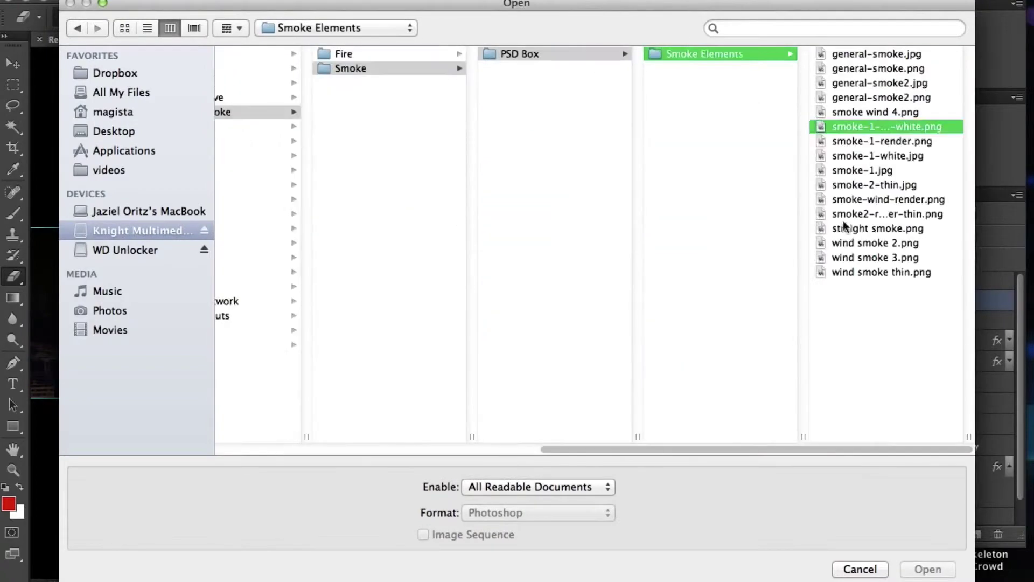
{"action": "left_click", "coordinate": [717, 258]}
{"action": "key", "text": "Up"}
{"action": "key", "text": "Up"}
{"action": "key", "text": "Up"}
{"action": "double_click", "coordinate": [707, 243]}
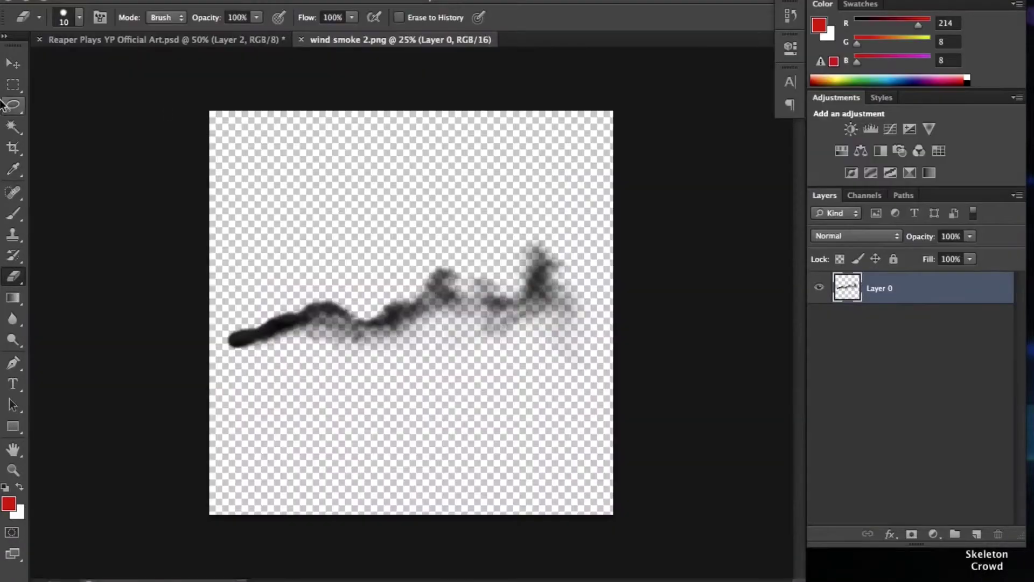
- Bring the smoke into the banner and try Screen, Divide and Lighten blend modes on it
{"action": "key", "text": "v"}
{"action": "left_click_drag", "start_coordinate": [377, 215], "coordinate": [649, 252]}
{"action": "left_click", "coordinate": [649, 251]}
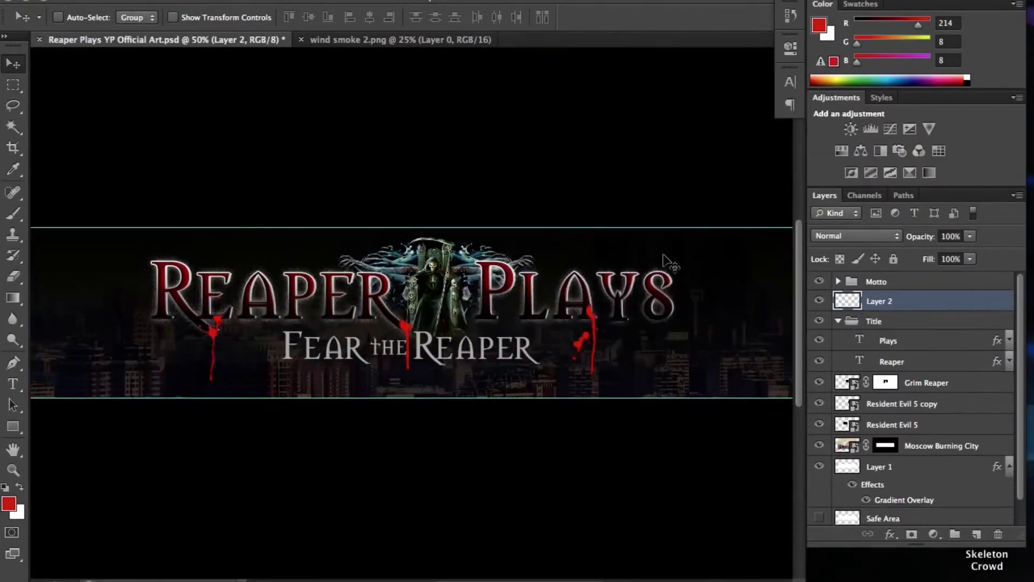
{"action": "left_click", "coordinate": [843, 236]}
{"action": "left_click", "coordinate": [843, 233]}
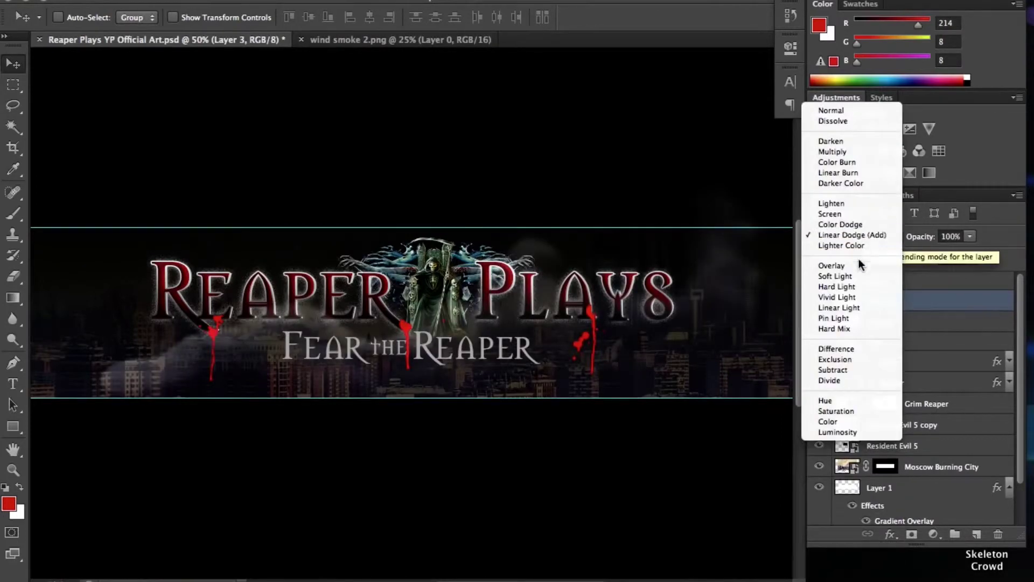
{"action": "left_click", "coordinate": [858, 259]}
{"action": "left_click", "coordinate": [842, 236]}
{"action": "left_click", "coordinate": [841, 309]}
{"action": "left_click", "coordinate": [856, 236]}
{"action": "left_click", "coordinate": [841, 65]}
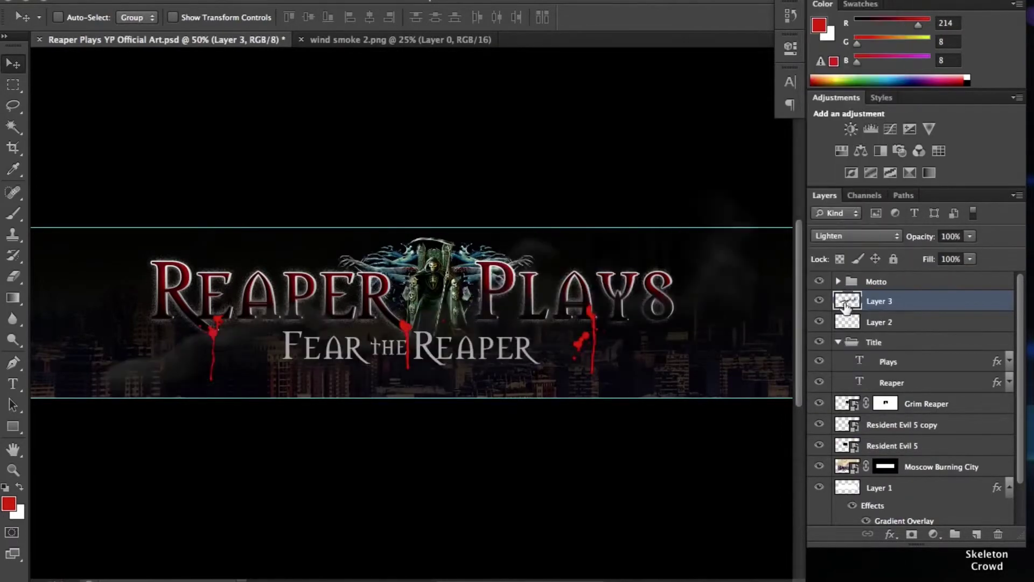
- Paste the smoke into the banner and scale it to half size over Plays
{"action": "left_click", "coordinate": [387, 40]}
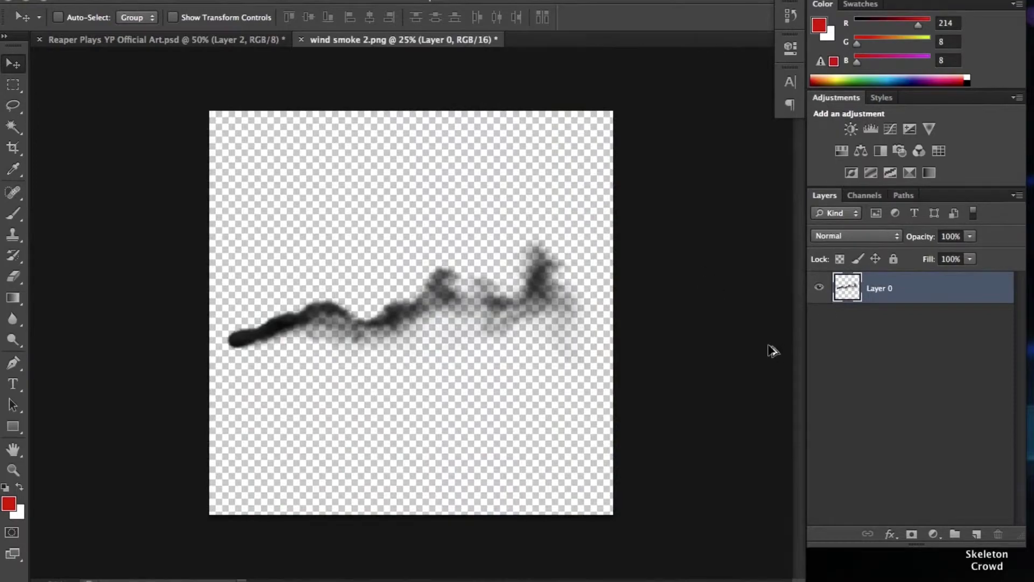
{"action": "left_click", "coordinate": [208, 40]}
{"action": "key", "text": "ctrl+v"}
{"action": "key", "text": "ctrl+t"}
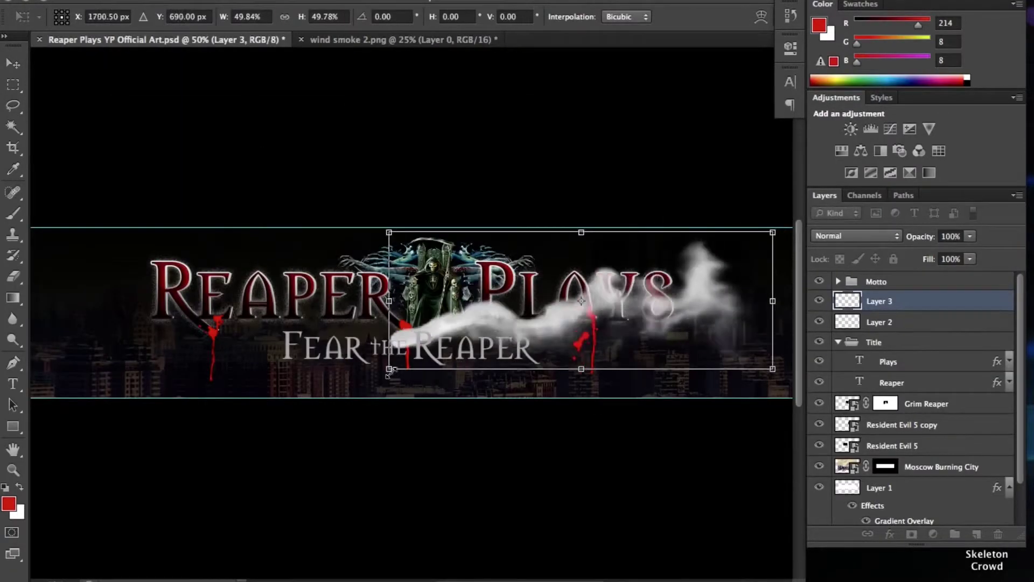
{"action": "left_click_drag", "start_coordinate": [300, 135], "coordinate": [476, 258]}
{"action": "key", "text": "Return"}
- Move the smoke layer below Grim Reaper, rename it Smoke, and set it to Screen
{"action": "left_click_drag", "start_coordinate": [942, 413], "coordinate": [942, 409]}
{"action": "double_click", "coordinate": [878, 403]}
{"action": "type", "text": "Smoke"}
{"action": "key", "text": "Return"}
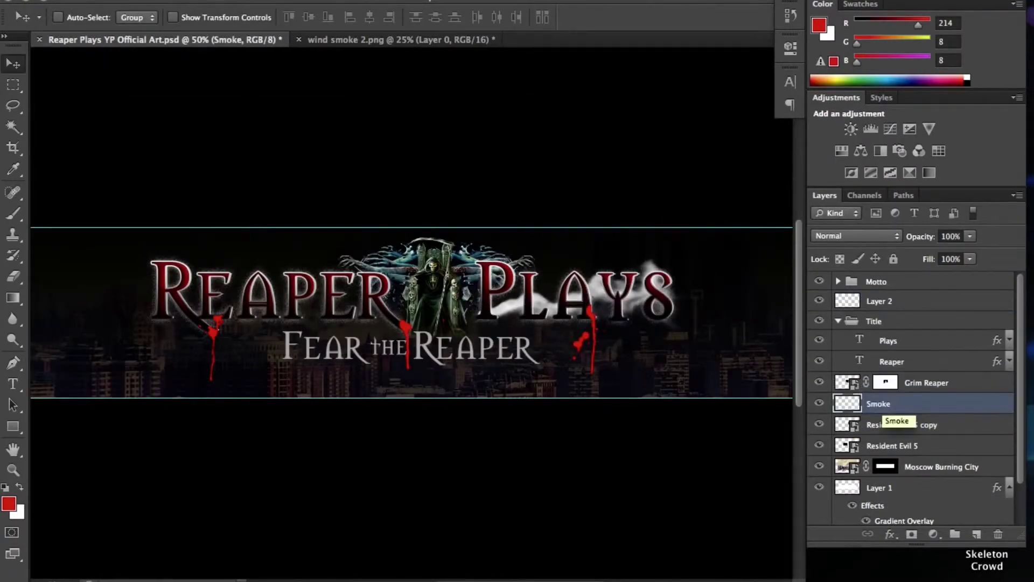
{"action": "left_click", "coordinate": [856, 236]}
{"action": "left_click", "coordinate": [829, 376]}
- Duplicate the Smoke layer, move the copy over Reaper, and warp it
{"action": "key", "text": "ctrl+j"}
{"action": "key", "text": "ctrl+t"}
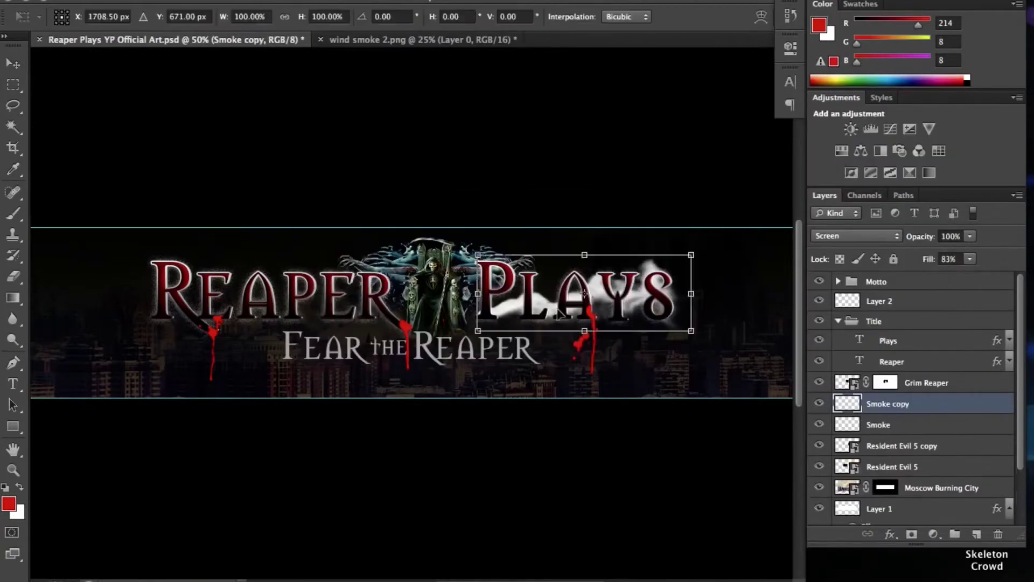
{"action": "left_click_drag", "start_coordinate": [584, 293], "coordinate": [243, 293]}
{"action": "right_click", "coordinate": [397, 294]}
{"action": "left_click", "coordinate": [367, 329]}
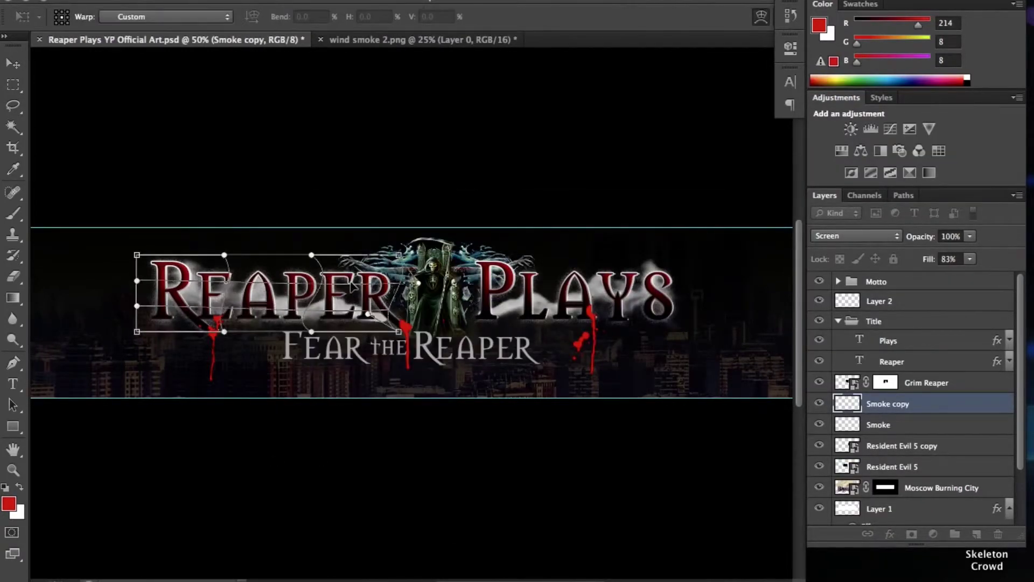
{"action": "key", "text": "Return"}
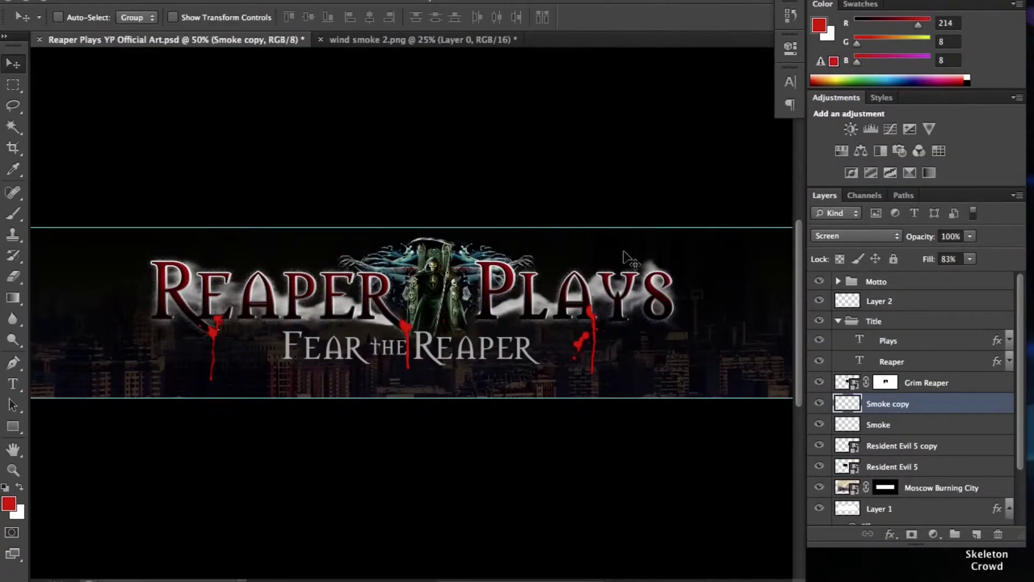
- Collapse the Title group, reposition the Motto and Resident Evil 5 artwork layers, then select Resident Evil 5 copy
{"action": "left_click", "coordinate": [838, 321]}
{"action": "left_click", "coordinate": [917, 467], "text": "shift"}
{"action": "key", "text": "ctrl+t"}
{"action": "left_click", "coordinate": [953, 445]}
{"action": "left_click", "coordinate": [948, 282], "text": "shift"}
{"action": "key", "text": "ctrl+t"}
{"action": "key", "text": "Return"}
{"action": "left_click", "coordinate": [943, 446]}
{"action": "left_click", "coordinate": [916, 403]}
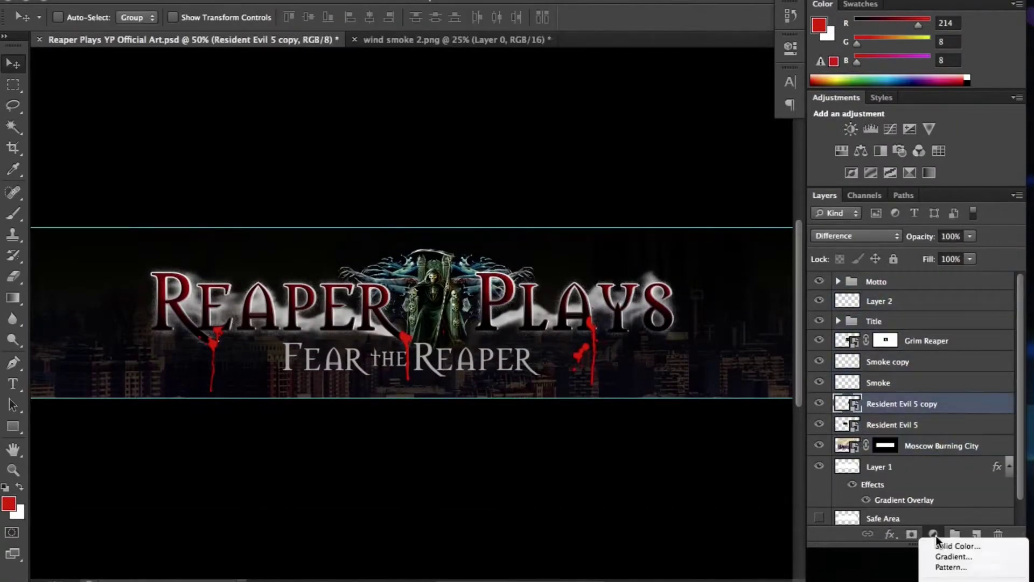
- Add a Photo Filter adjustment with a custom red colour at 77% density
{"action": "left_click", "coordinate": [933, 534]}
{"action": "left_click", "coordinate": [948, 492]}
{"action": "left_click", "coordinate": [659, 110]}
{"action": "left_click", "coordinate": [861, 123]}
{"action": "left_click_drag", "start_coordinate": [646, 154], "coordinate": [698, 155]}
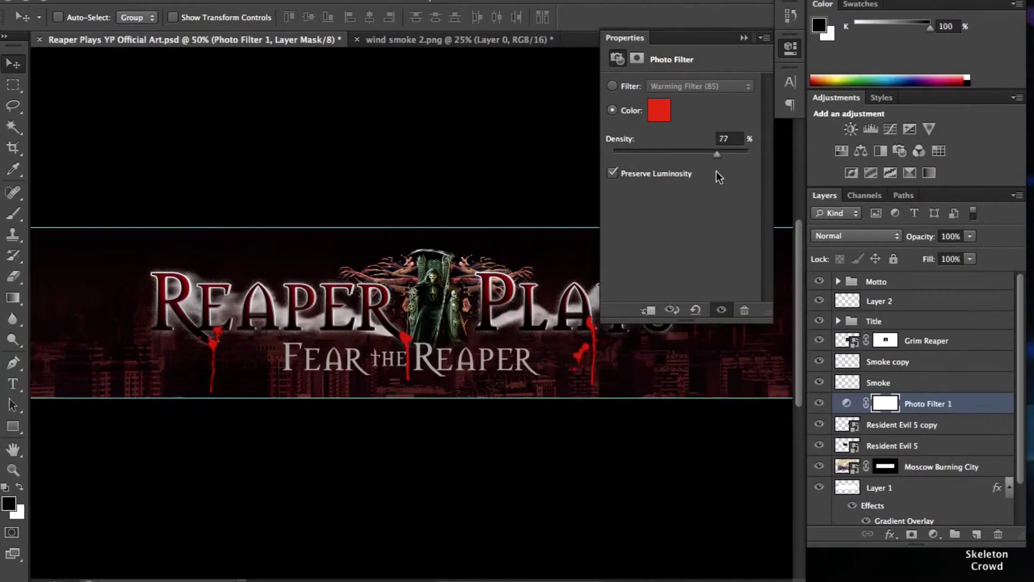
{"action": "left_click", "coordinate": [744, 38]}
{"action": "key", "text": "ctrl+plus"}
{"action": "key", "text": "ctrl+plus"}
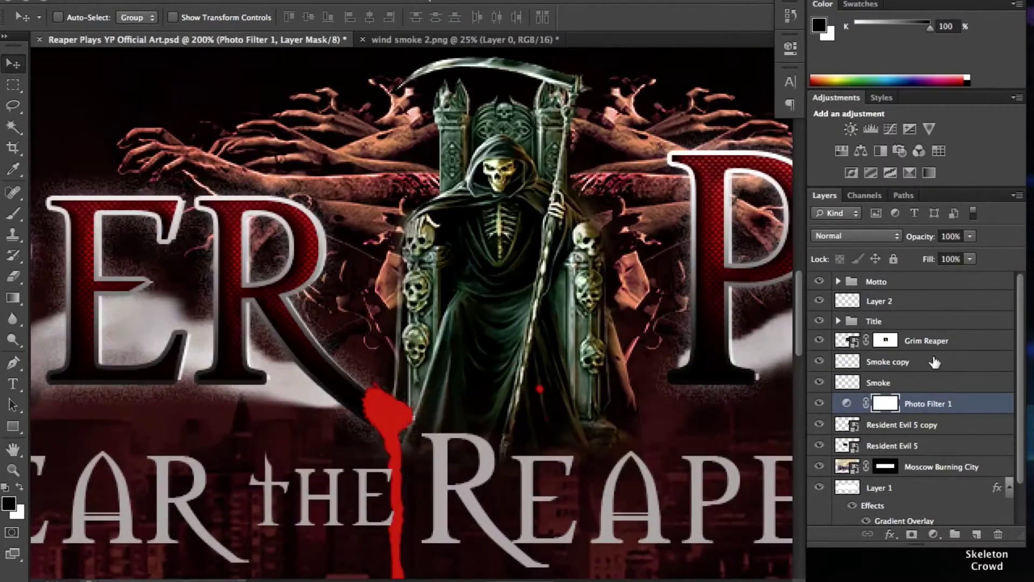
{"action": "left_click", "coordinate": [838, 320]}
- Apply a Drop Shadow layer style to the Reaper and Fear text layers
{"action": "left_click", "coordinate": [926, 341]}
{"action": "double_click", "coordinate": [969, 340]}
{"action": "left_click", "coordinate": [586, 364]}
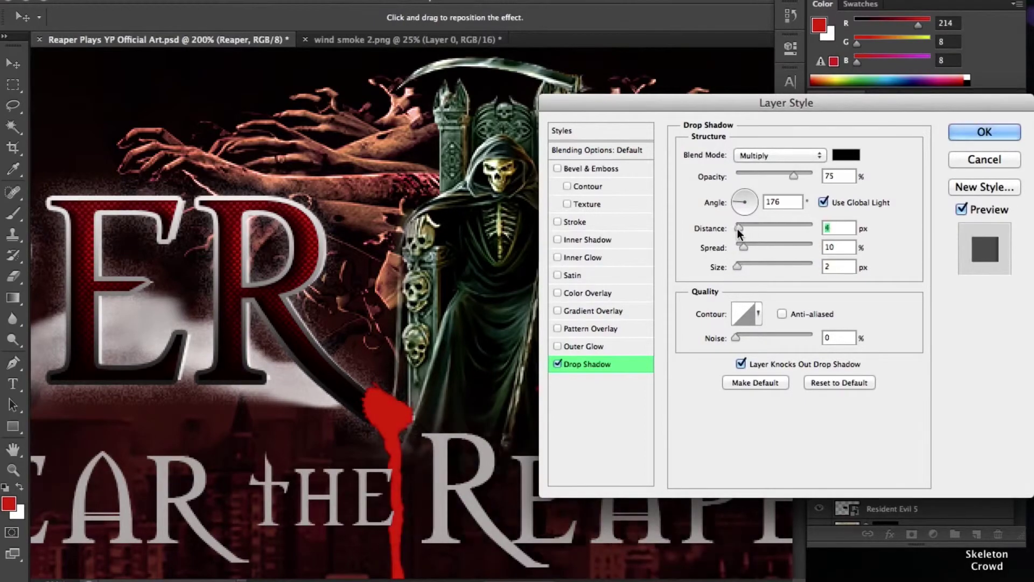
{"action": "left_click", "coordinate": [967, 131]}
{"action": "double_click", "coordinate": [916, 301]}
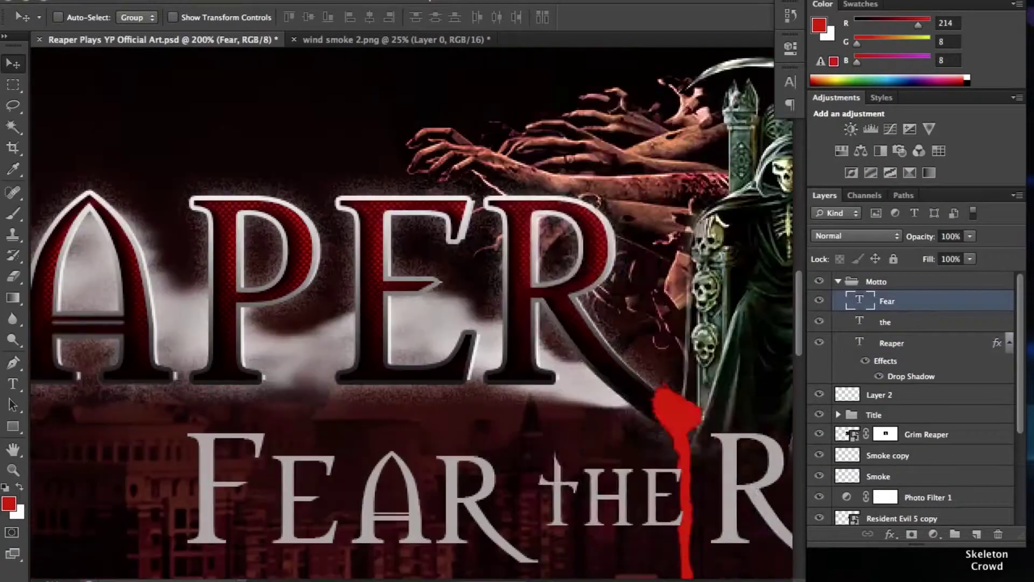
{"action": "key", "text": "Return"}
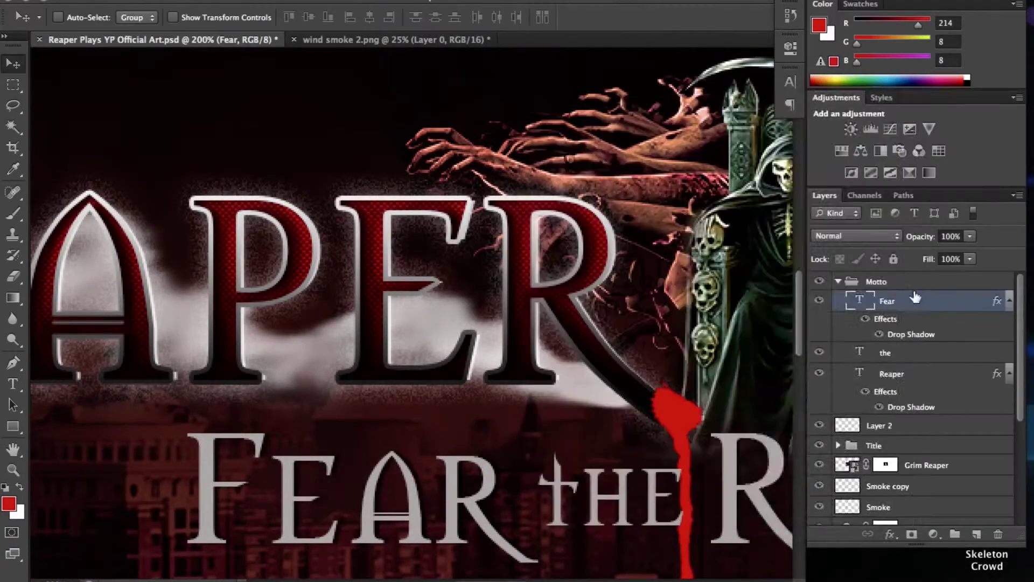
- Copy the Fear layer's drop shadow style and select the 'the' and Reaper layers
{"action": "right_click", "coordinate": [912, 300]}
{"action": "left_click", "coordinate": [808, 430]}
{"action": "key", "text": "ctrl+0"}
{"action": "left_click", "coordinate": [891, 352]}
{"action": "left_click", "coordinate": [891, 403], "text": "shift"}
{"action": "key", "text": "ctrl+minus"}
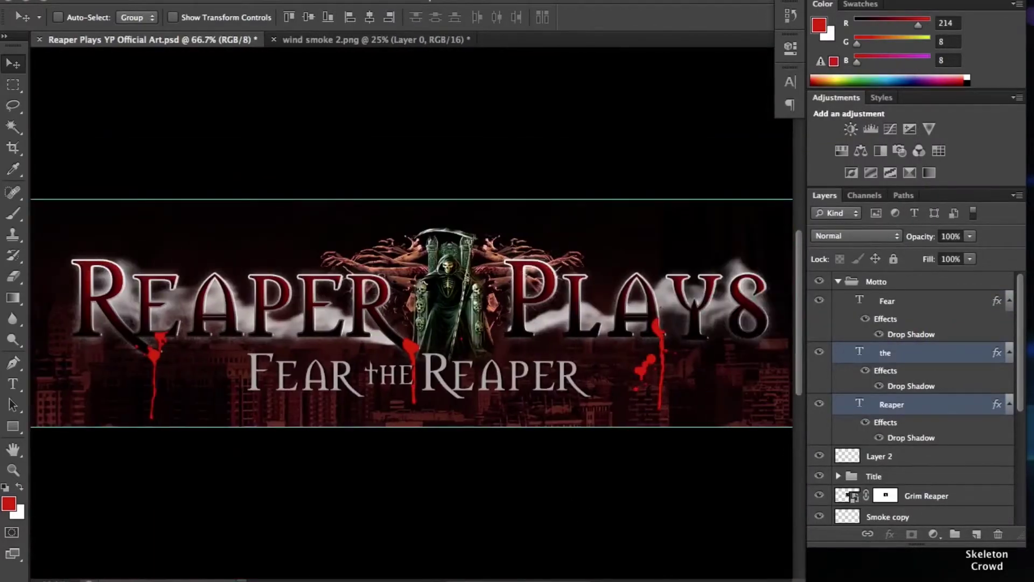
- Reverse the direction of Layer 1's Gradient Overlay and review the settings
{"action": "left_click", "coordinate": [838, 281]}
{"action": "scroll", "coordinate": [910, 430], "scroll_direction": "down", "scroll_amount": 5}
{"action": "double_click", "coordinate": [904, 516]}
{"action": "left_click", "coordinate": [720, 224]}
{"action": "key", "text": "Return"}
{"action": "scroll", "coordinate": [953, 431], "scroll_direction": "down", "scroll_amount": 2}
{"action": "double_click", "coordinate": [905, 483]}
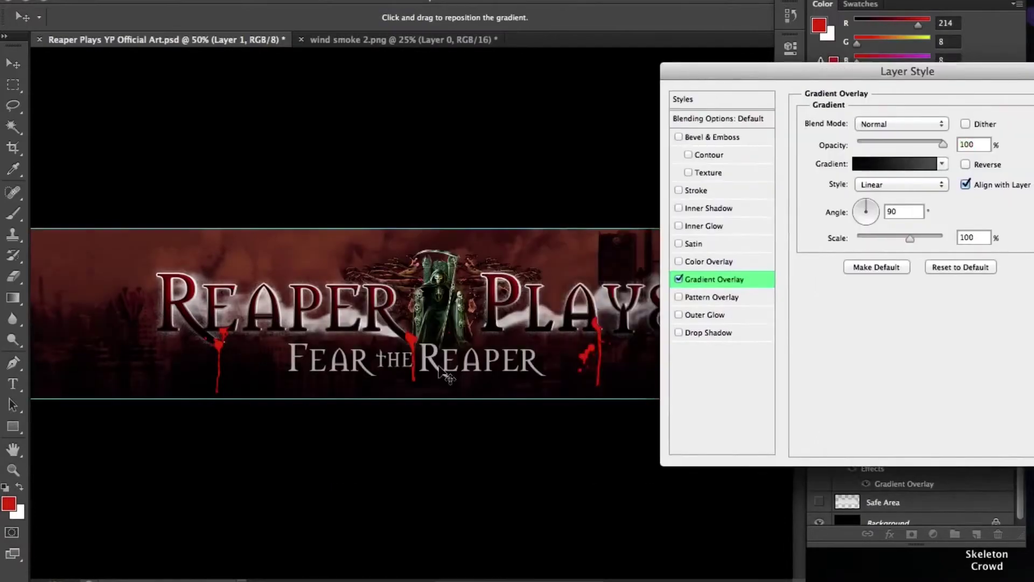
{"action": "key", "text": "Return"}
- Flip Layer 1's gradient direction again and raise the layer's Fill to 100%
{"action": "key", "text": "ctrl+plus"}
{"action": "key", "text": "ctrl+minus"}
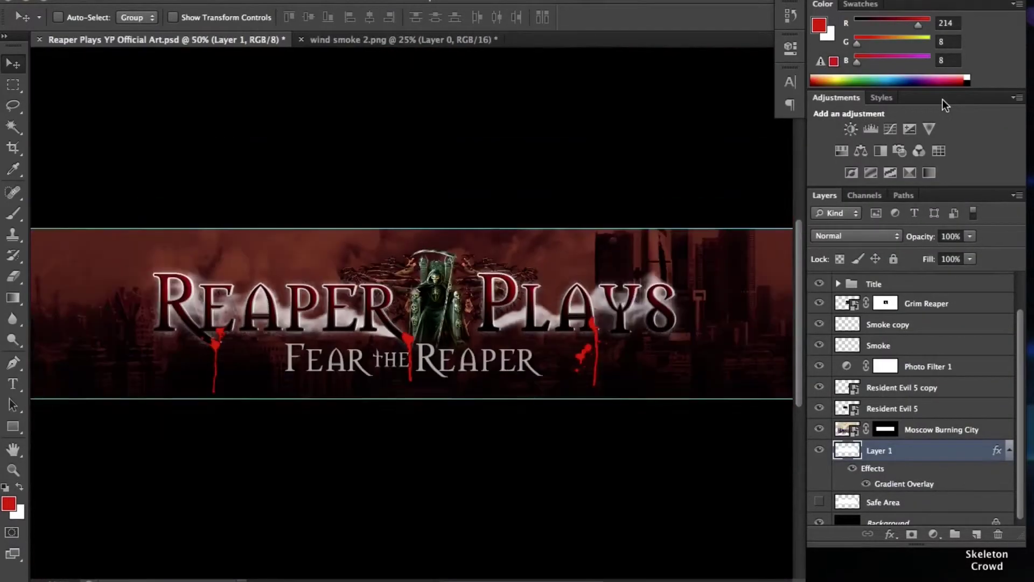
{"action": "double_click", "coordinate": [904, 483]}
{"action": "left_click", "coordinate": [753, 166]}
{"action": "left_click_drag", "start_coordinate": [725, 75], "coordinate": [815, 129]}
{"action": "left_click", "coordinate": [983, 156]}
{"action": "left_click", "coordinate": [969, 259]}
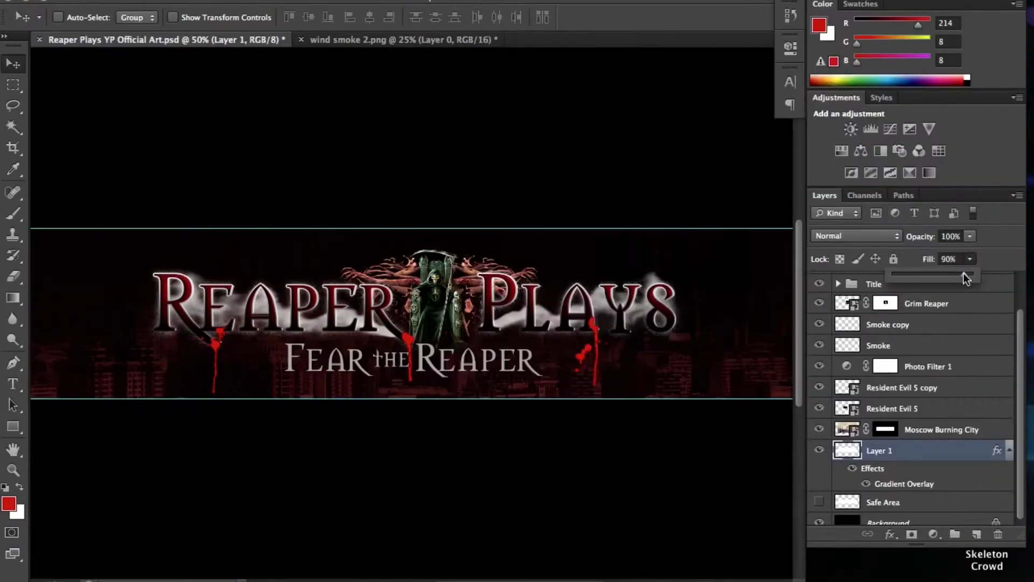
{"action": "left_click_drag", "start_coordinate": [900, 274], "coordinate": [977, 273]}
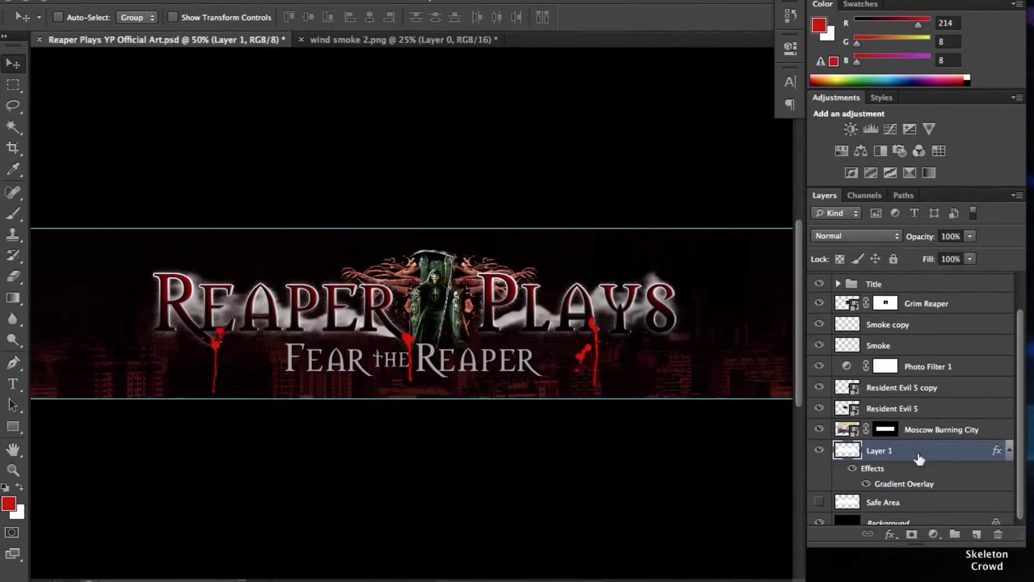
{"action": "key", "text": "ctrl+minus"}
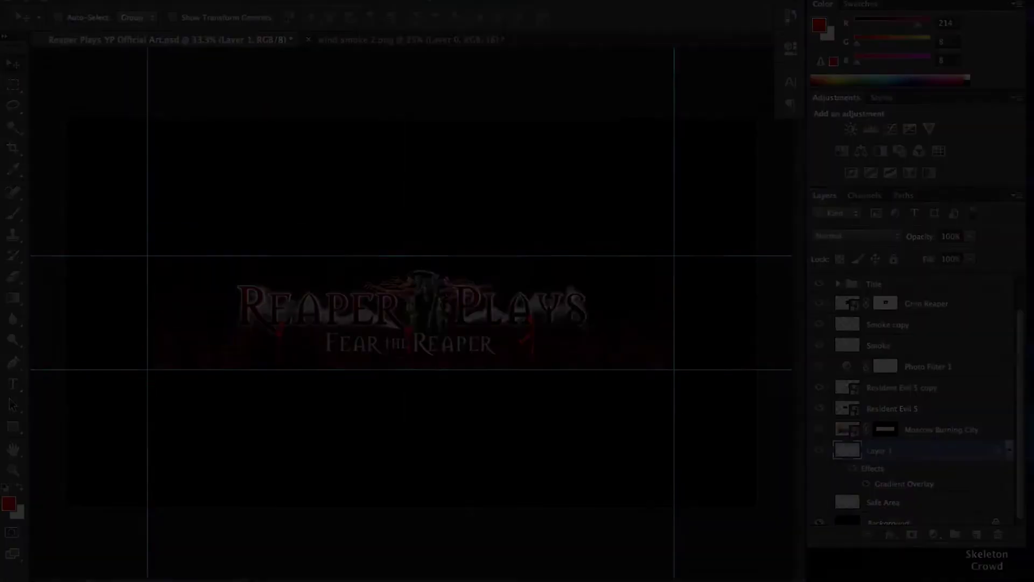